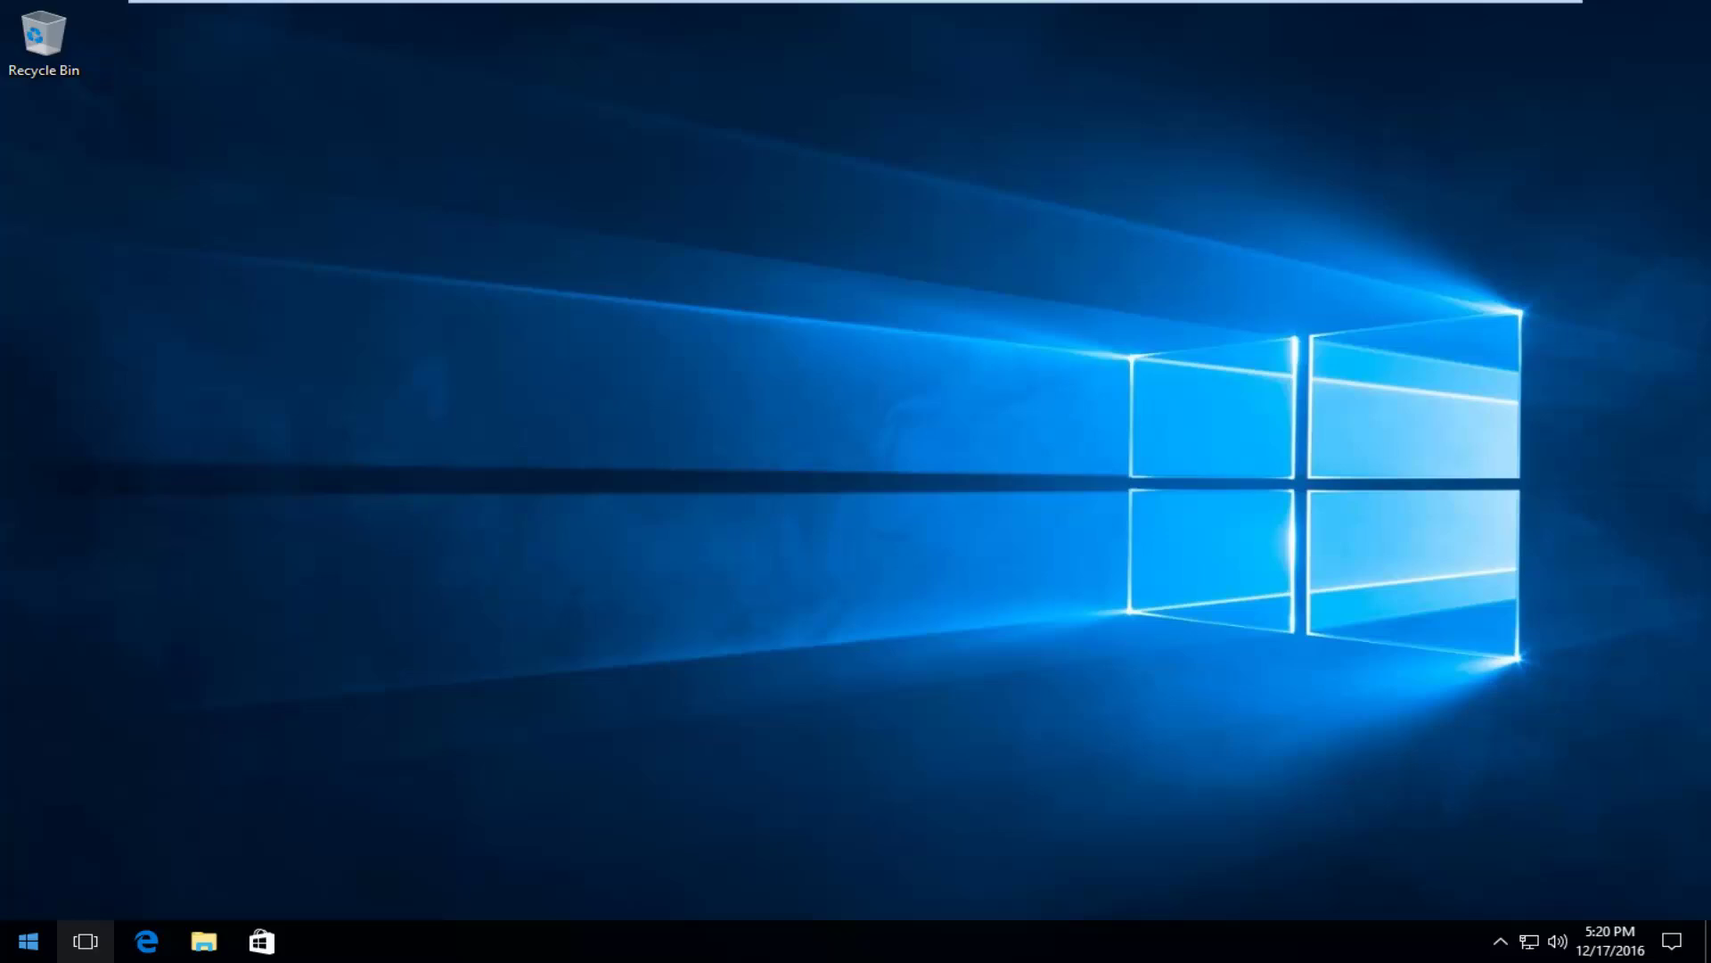
Open Windows Settings from the Start menu's gear icon
click(9, 947)
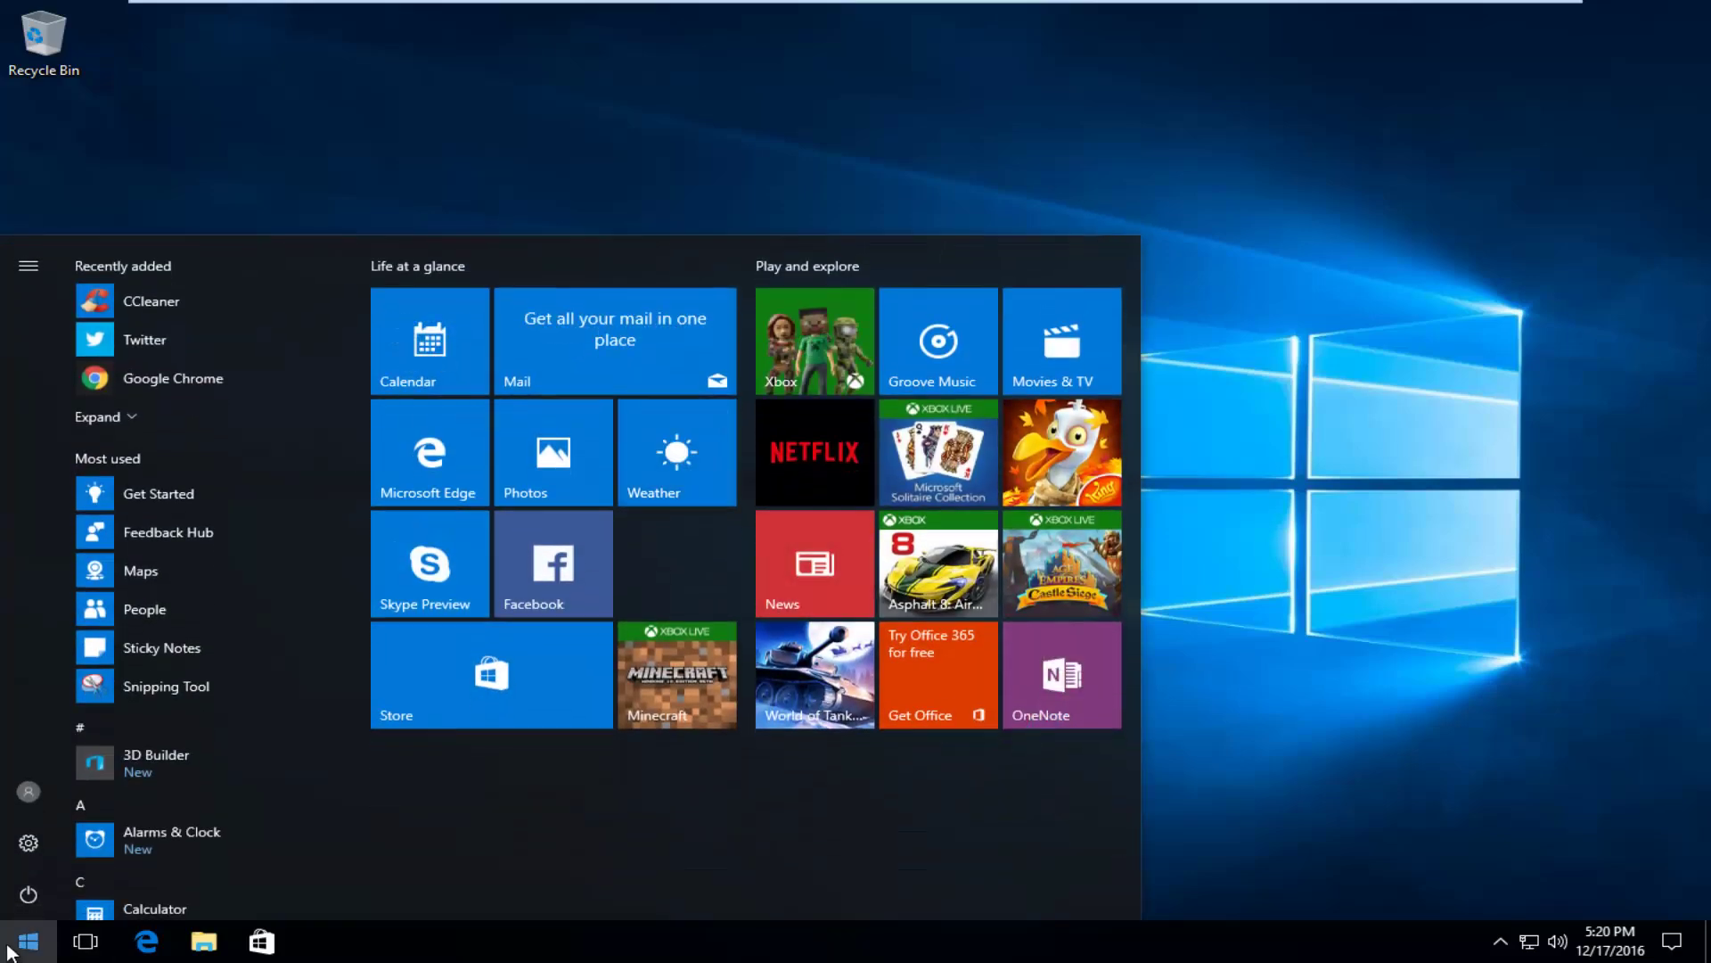
click(30, 845)
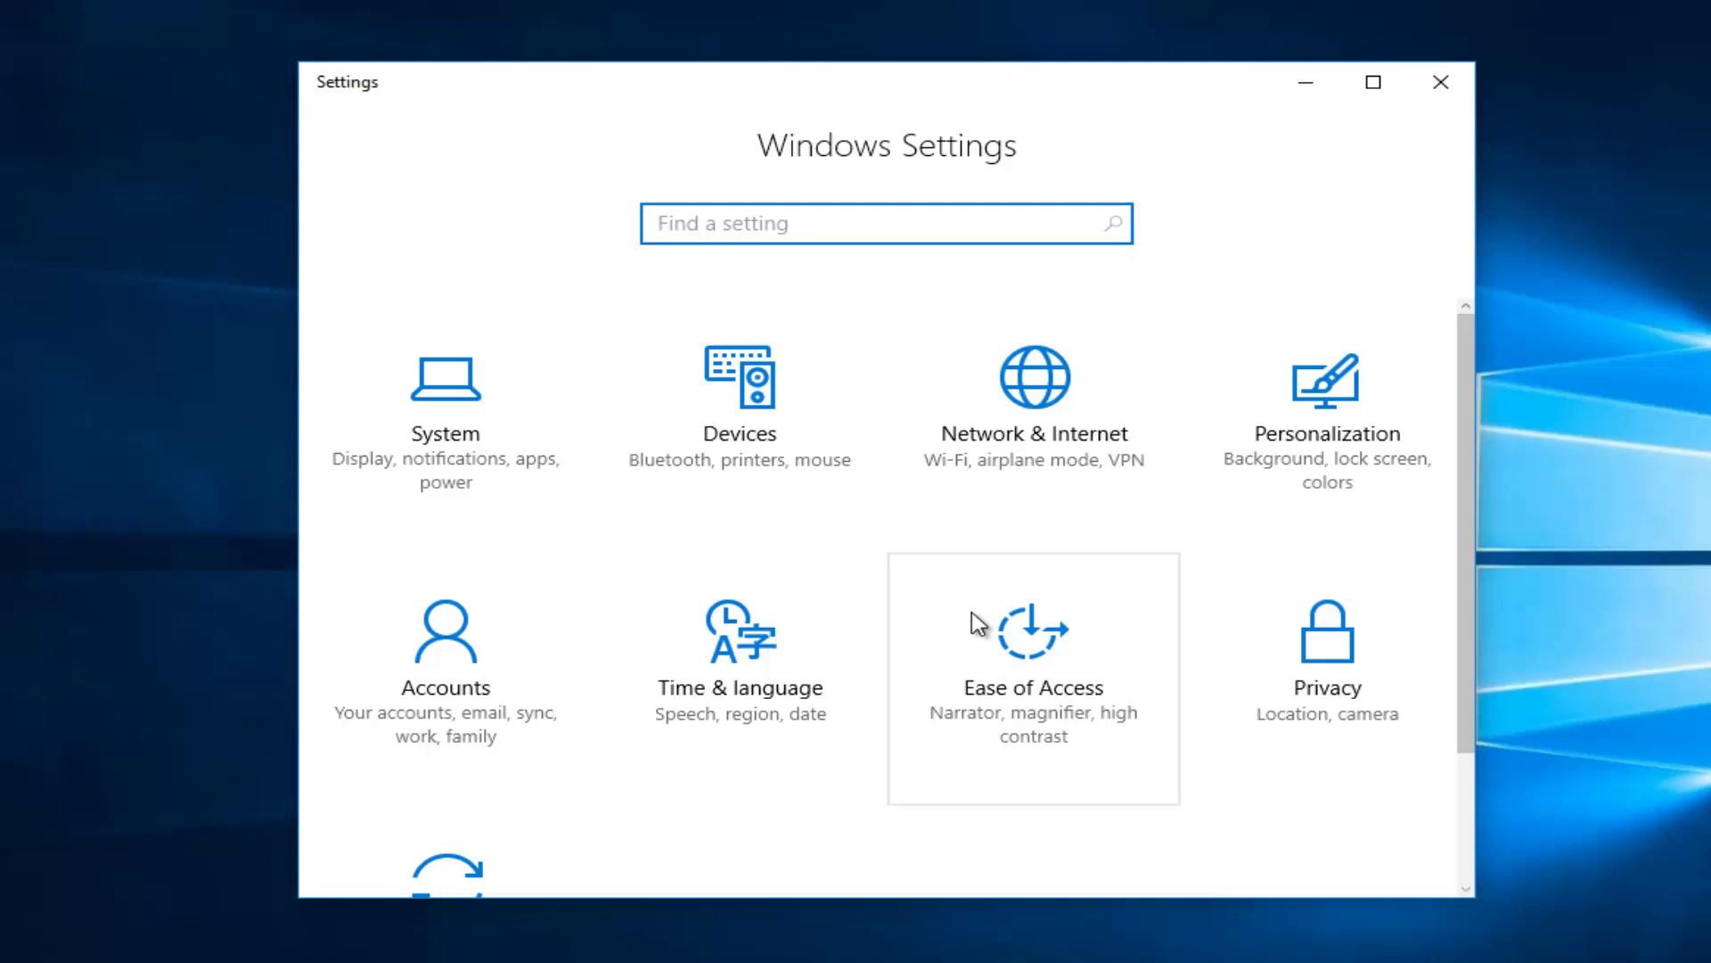
Under Ease of Access, switch Narrator and Start Narrator automatically both On
click(1037, 657)
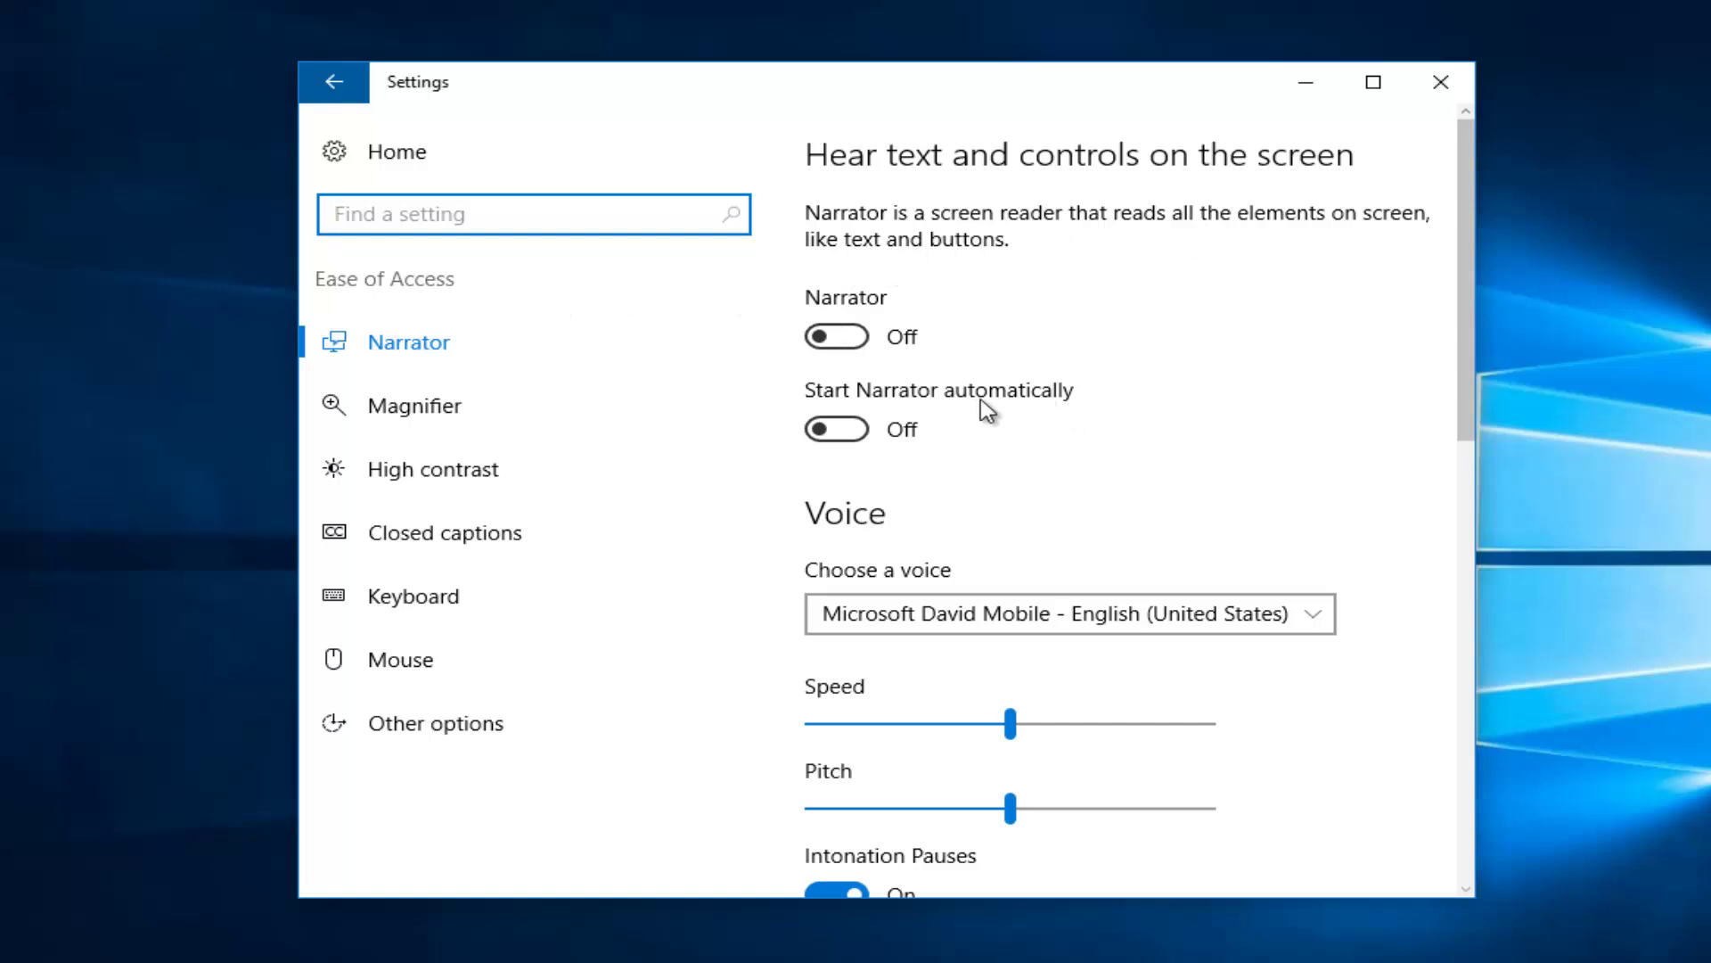
scroll(936, 357, down, 2)
scroll(847, 294, up, 2)
click(838, 337)
click(834, 429)
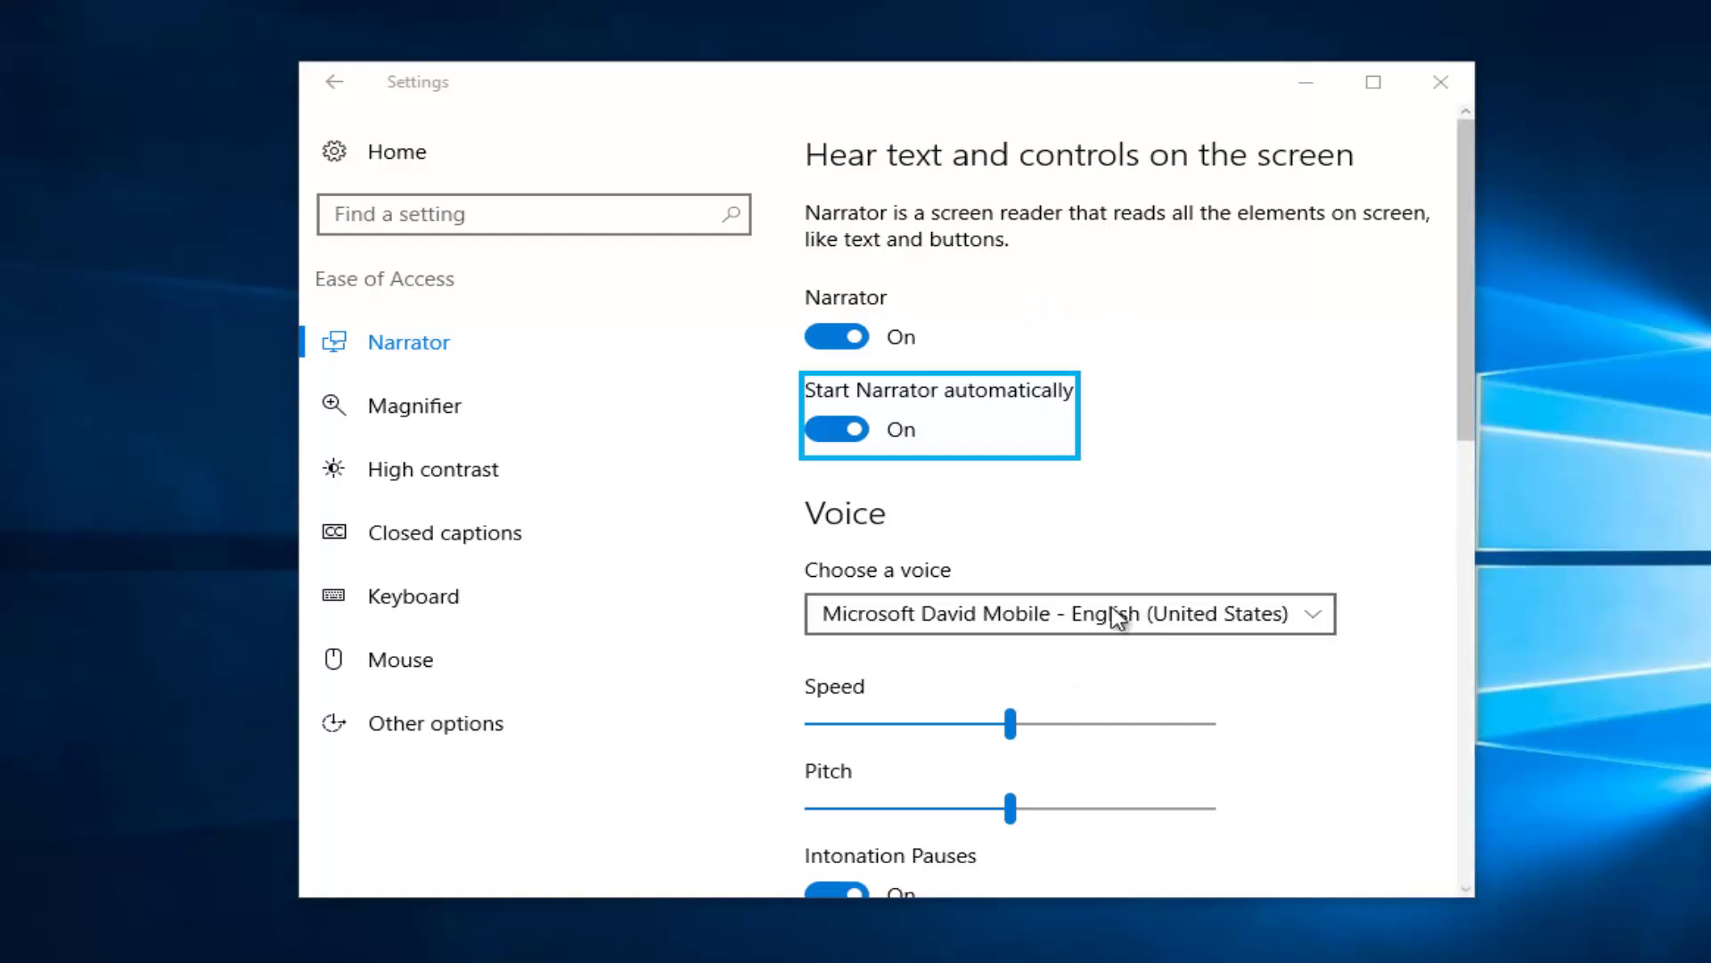
Choose Microsoft Mark Mobile - English (United States) as the Narrator voice
click(896, 619)
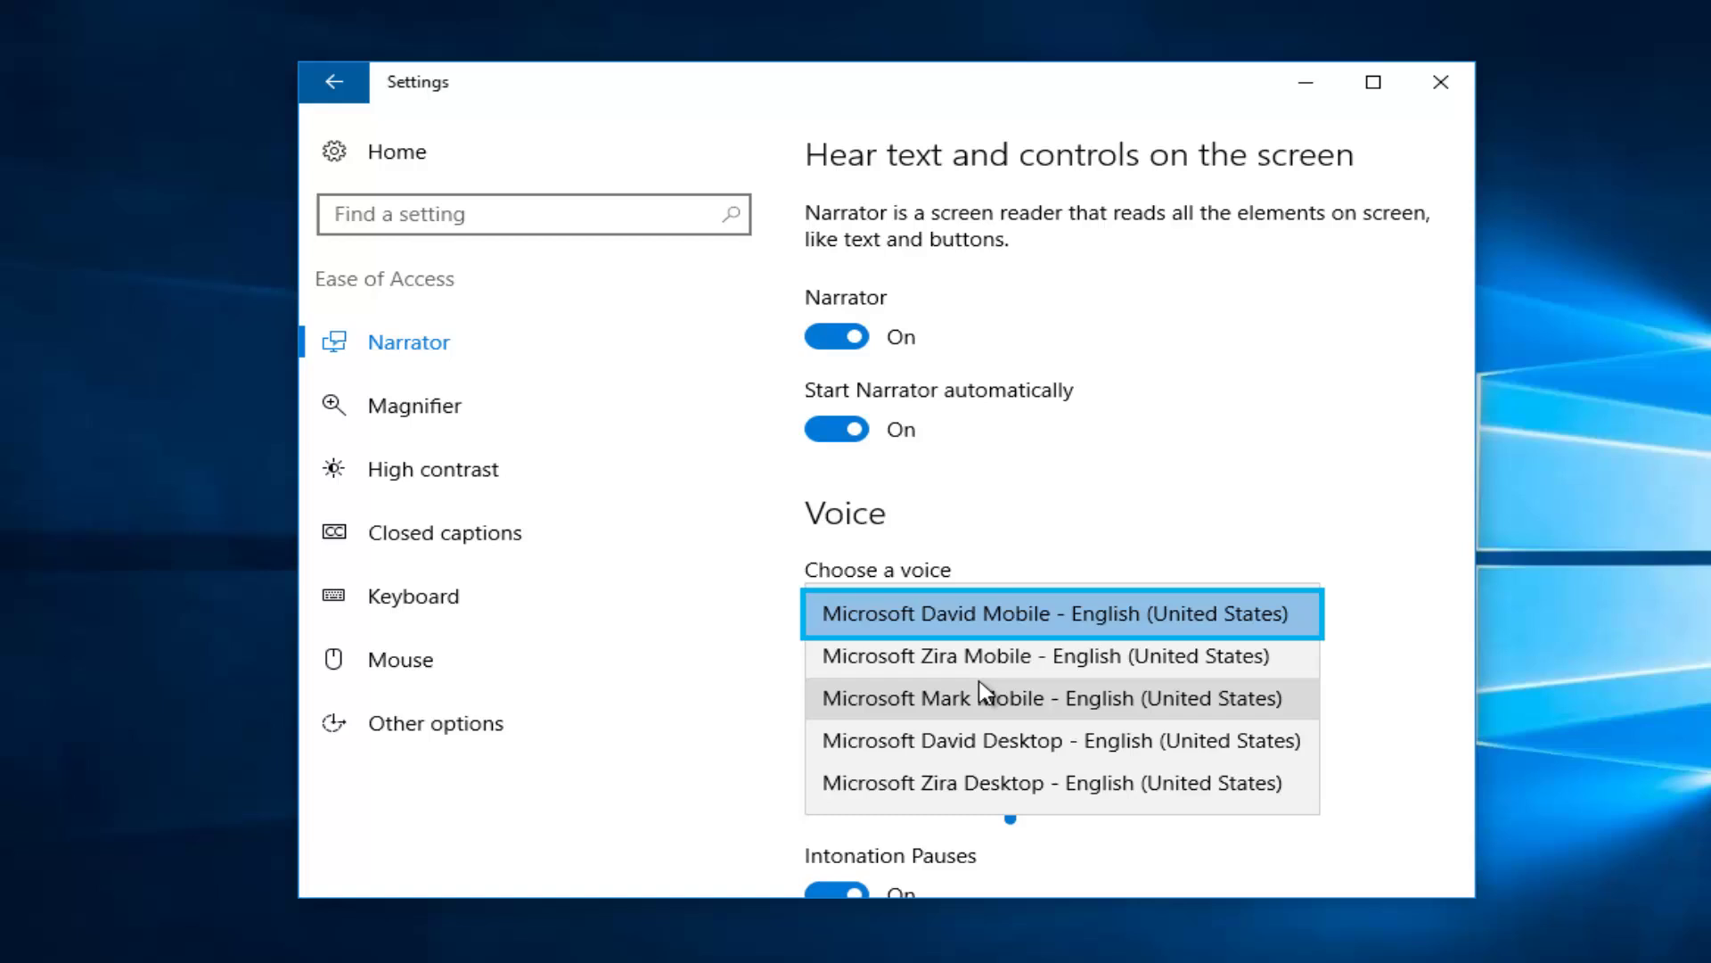
click(925, 699)
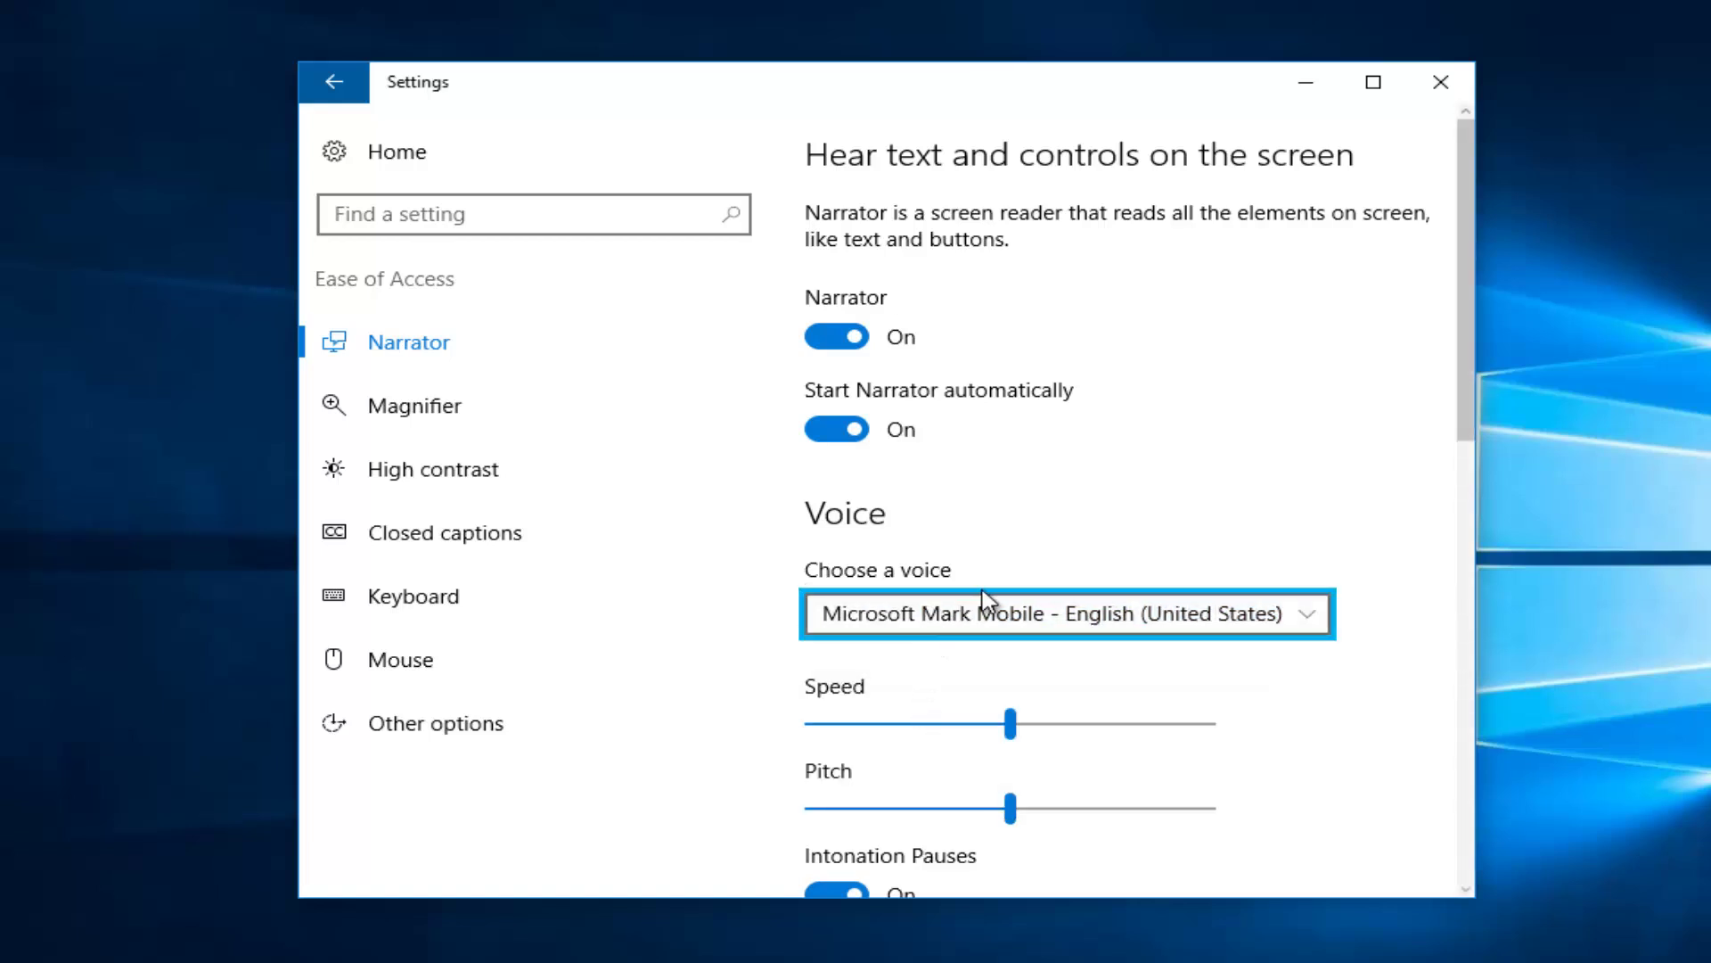
click(1170, 613)
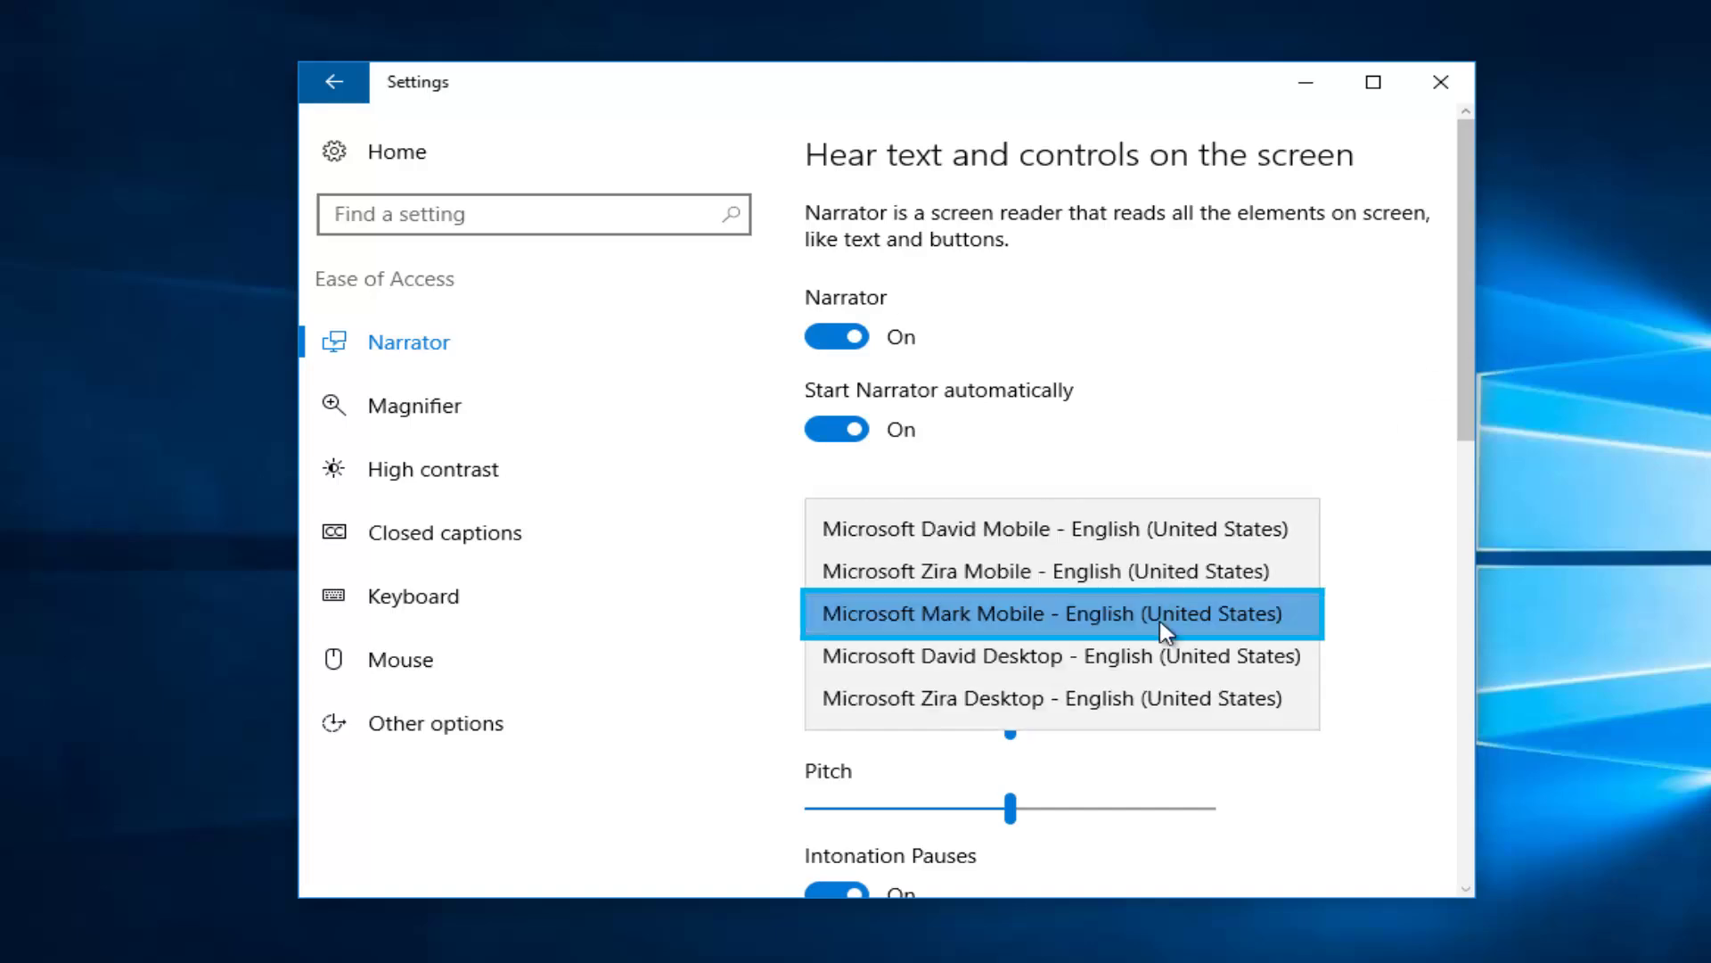
click(1404, 368)
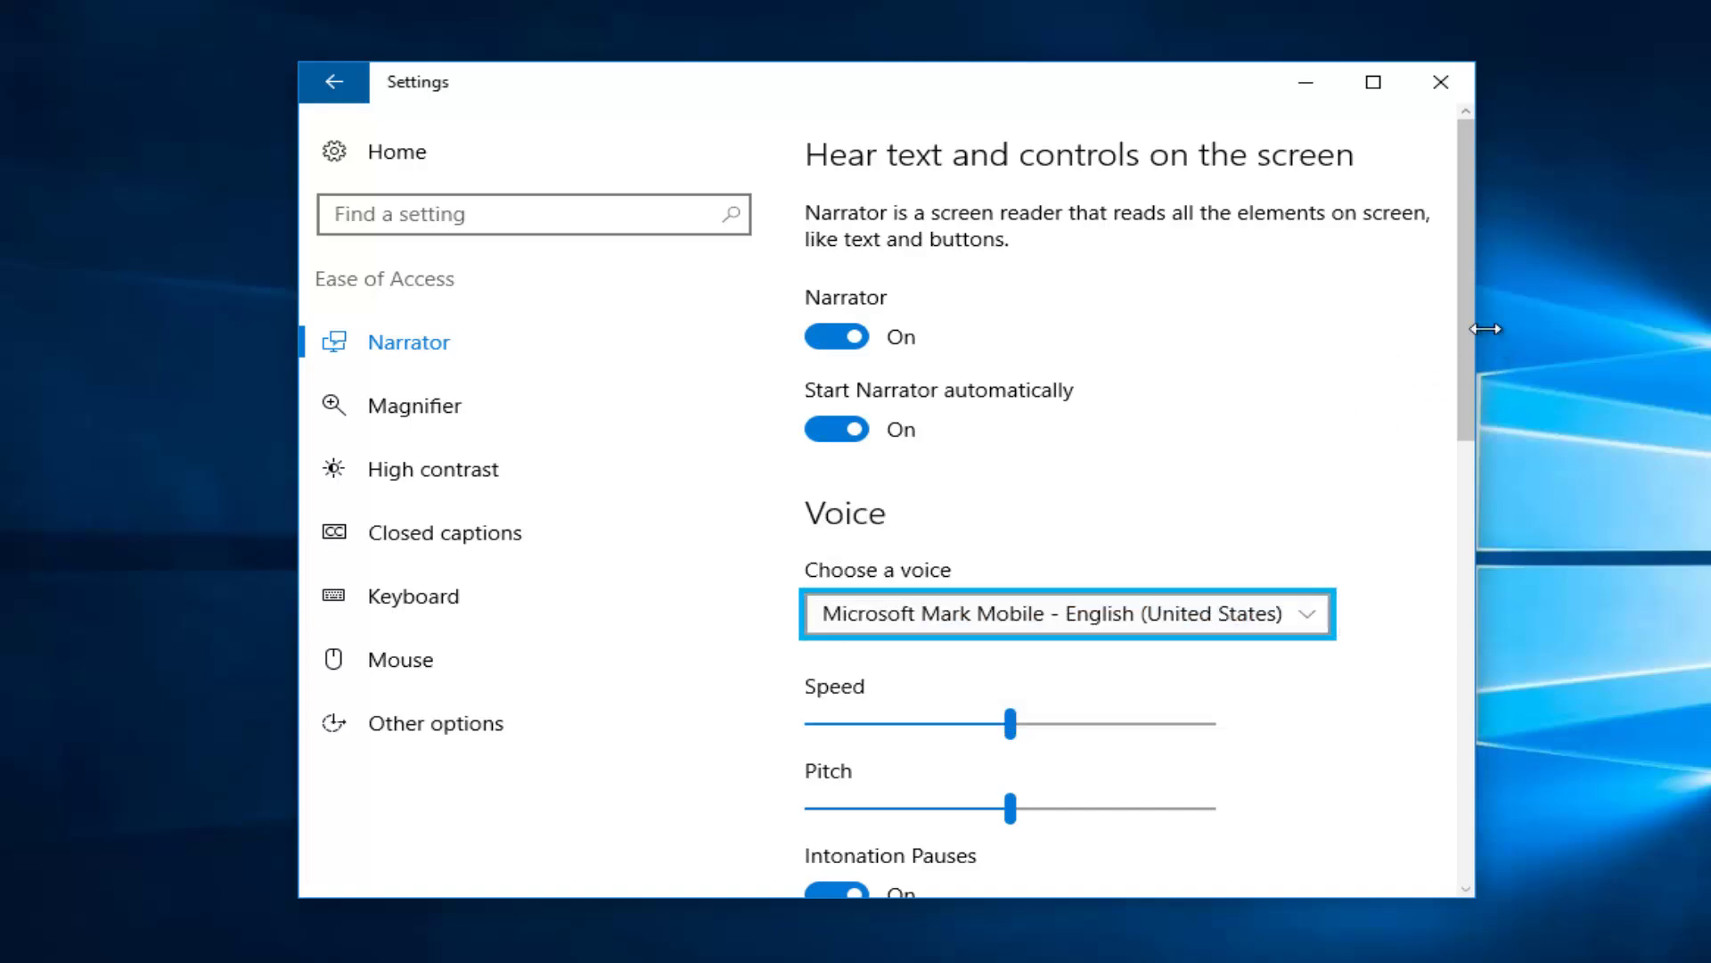
mouse_move(1466, 357)
mouse_down()
mouse_move(1479, 441)
mouse_move(1464, 705)
mouse_move(1453, 303)
mouse_up()
scroll(1453, 303, up, 1)
Close Settings and dismiss the default browser choice prompt without answering it
click(1440, 82)
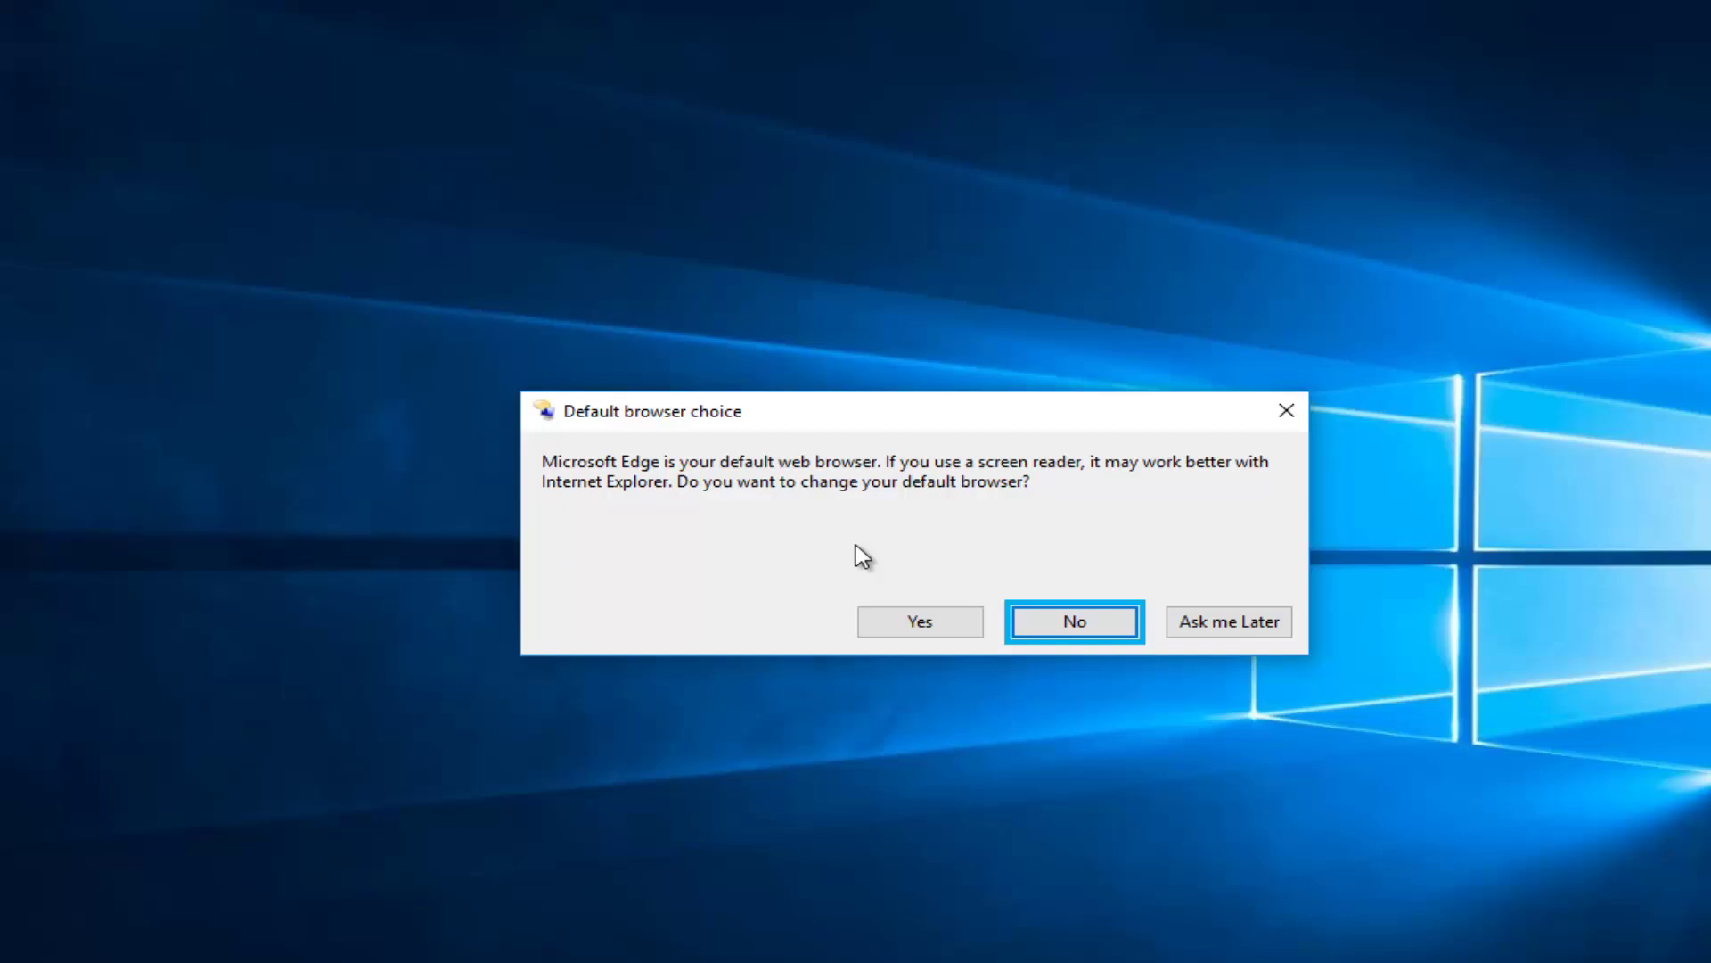
key(shift+Tab)
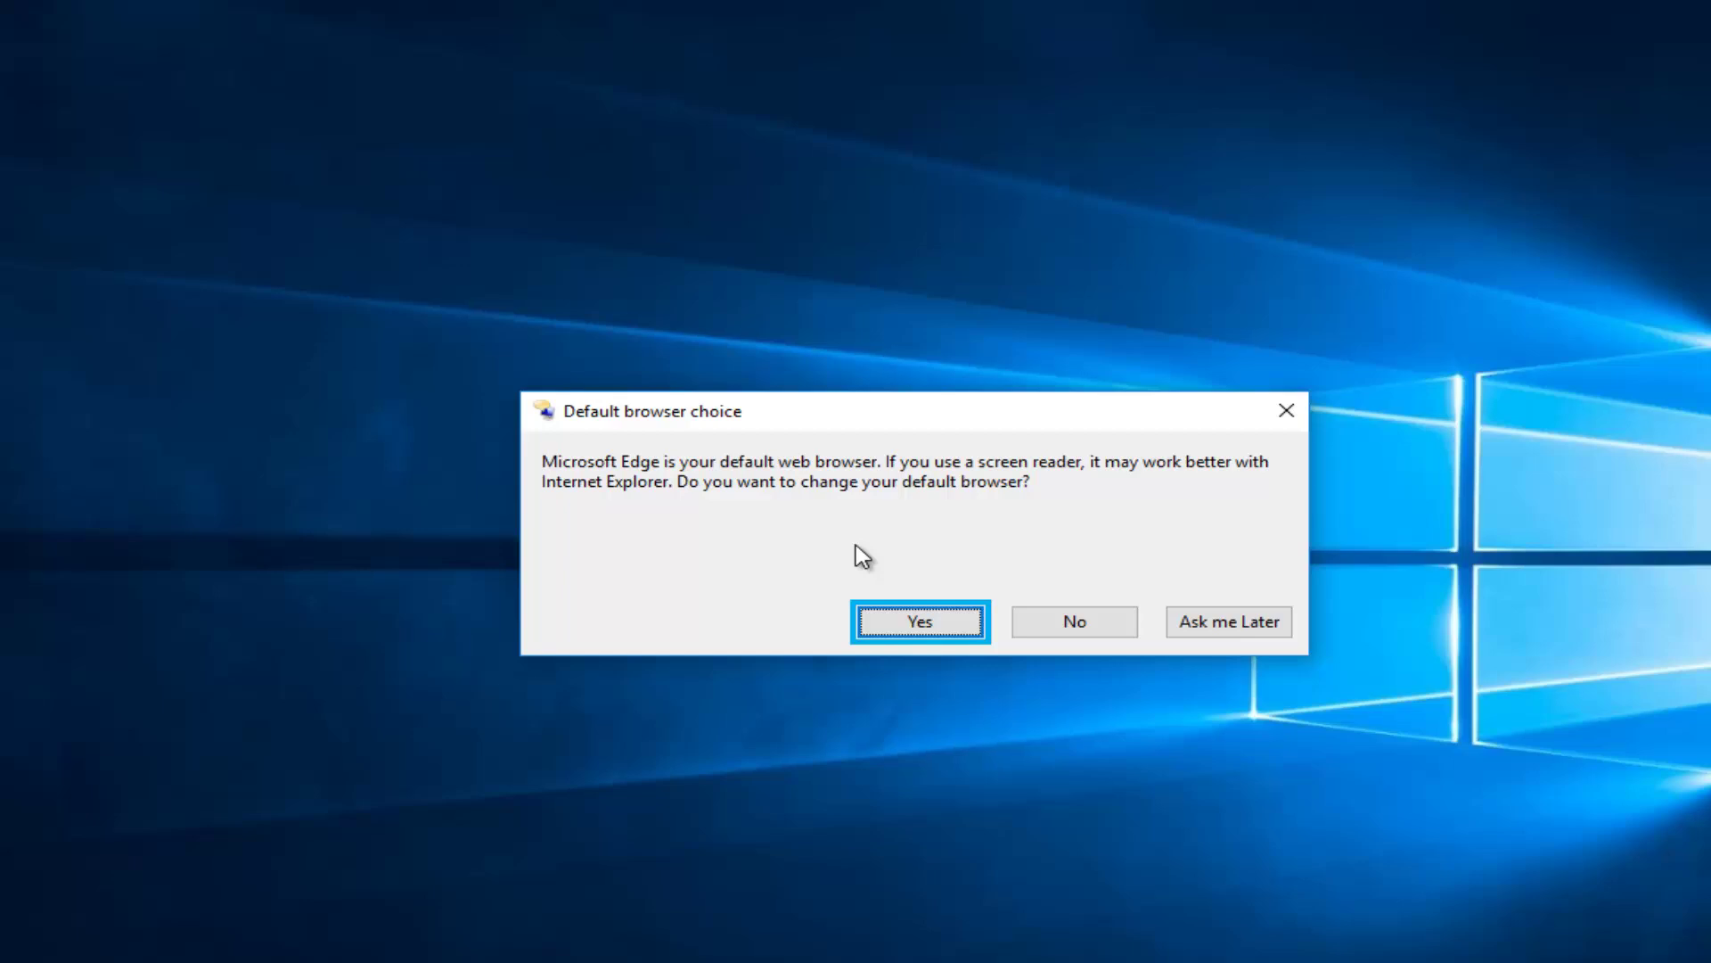
click(1286, 411)
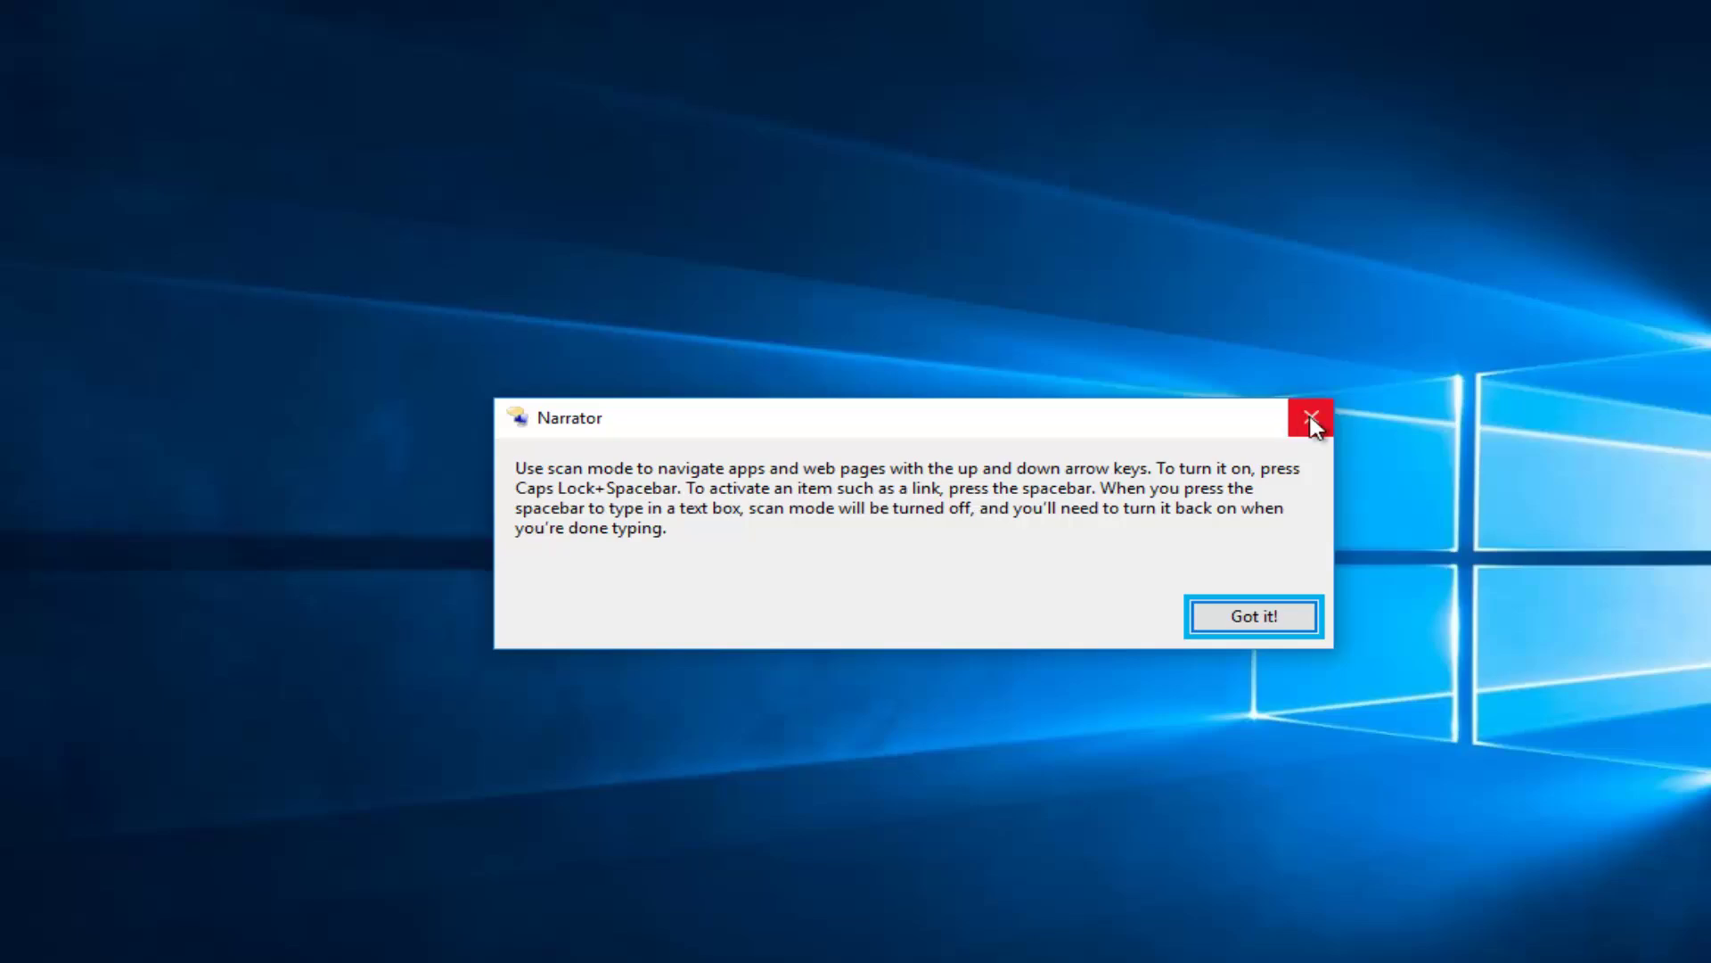
Dismiss the Narrator scan-mode tips and browse the Start menu app list
click(1311, 419)
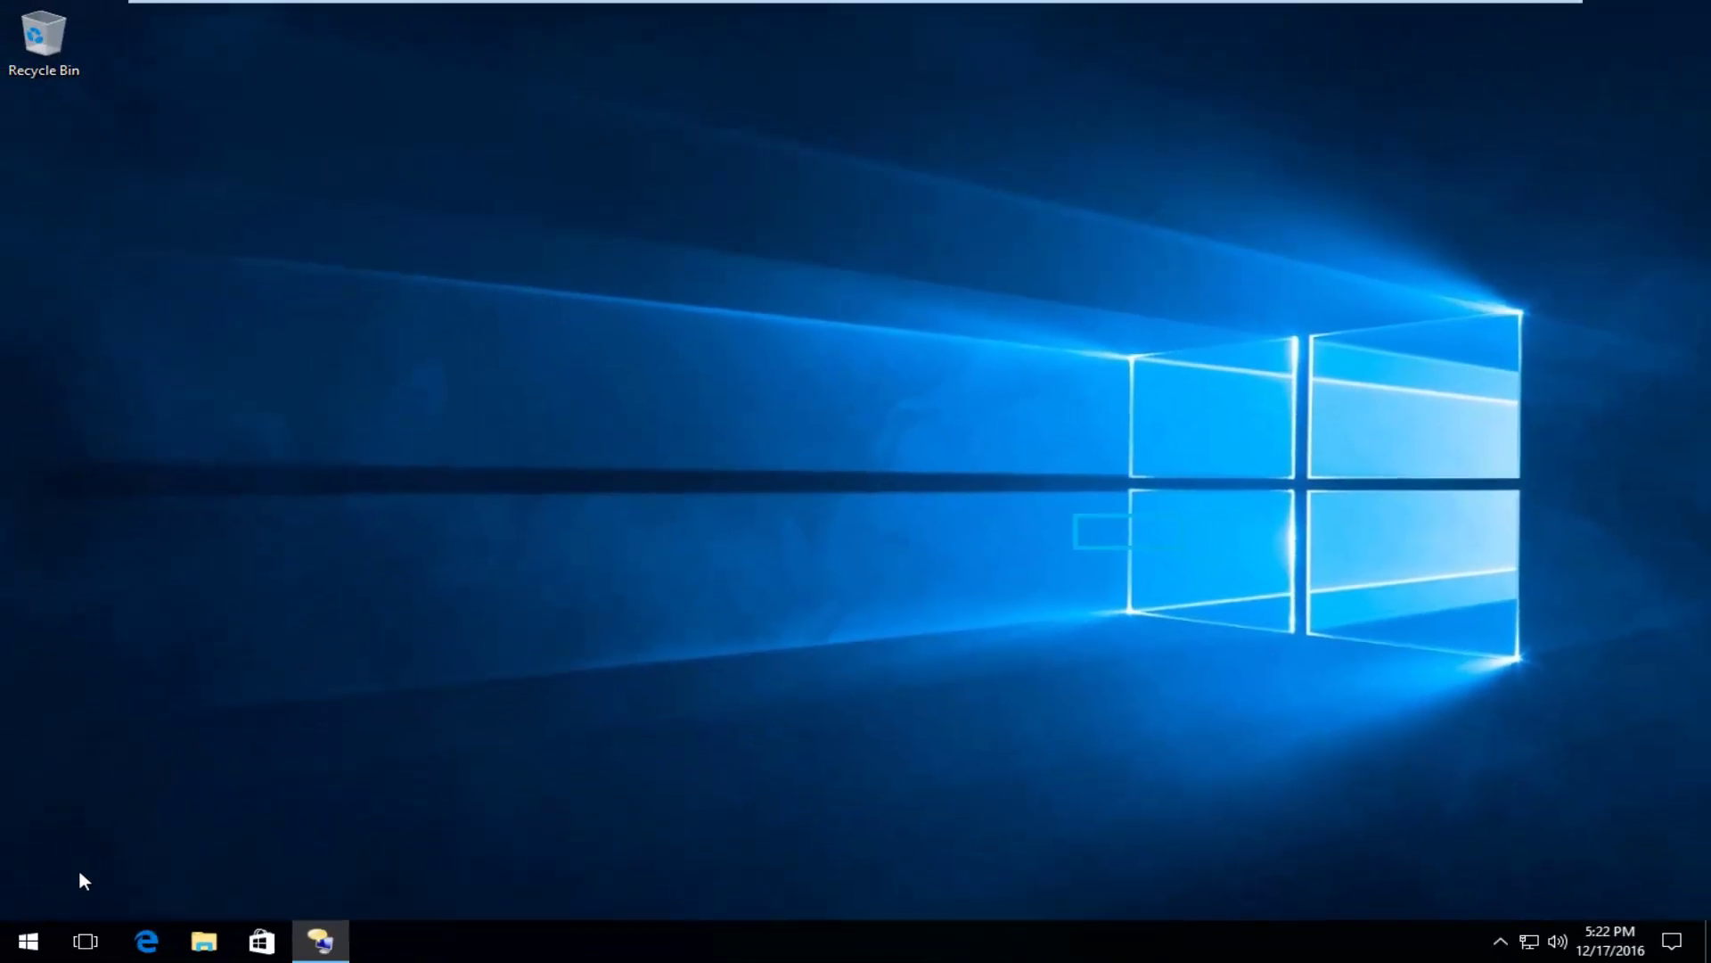
click(28, 941)
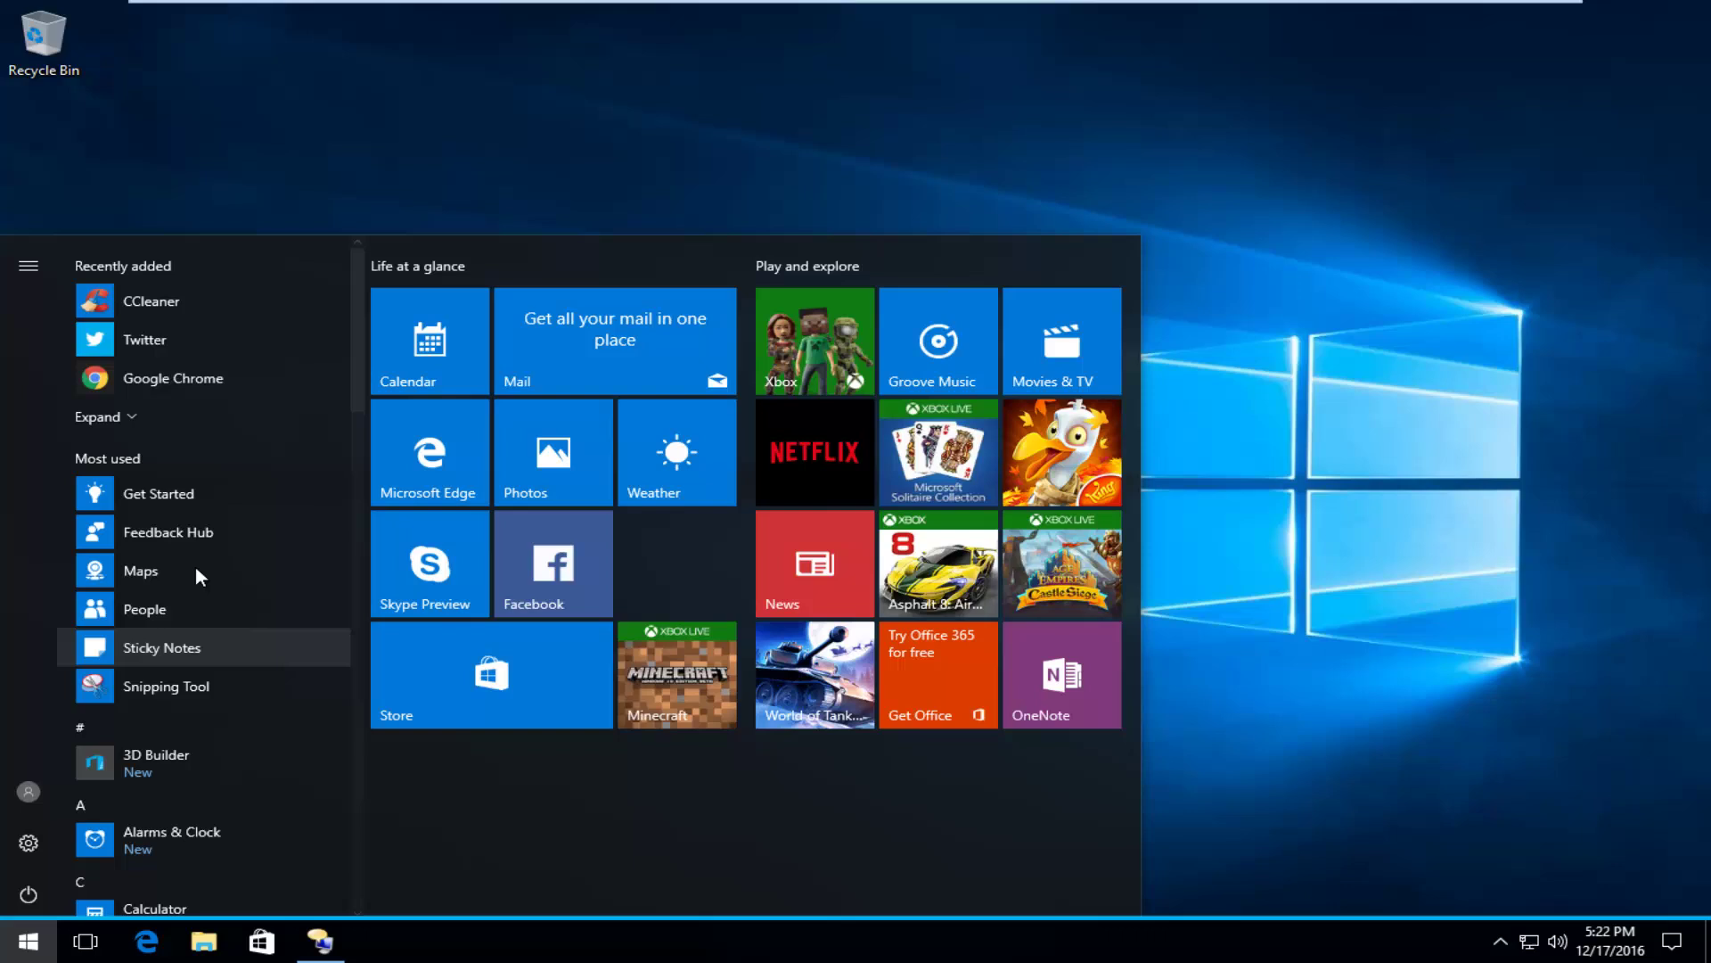
scroll(158, 508, down, 2)
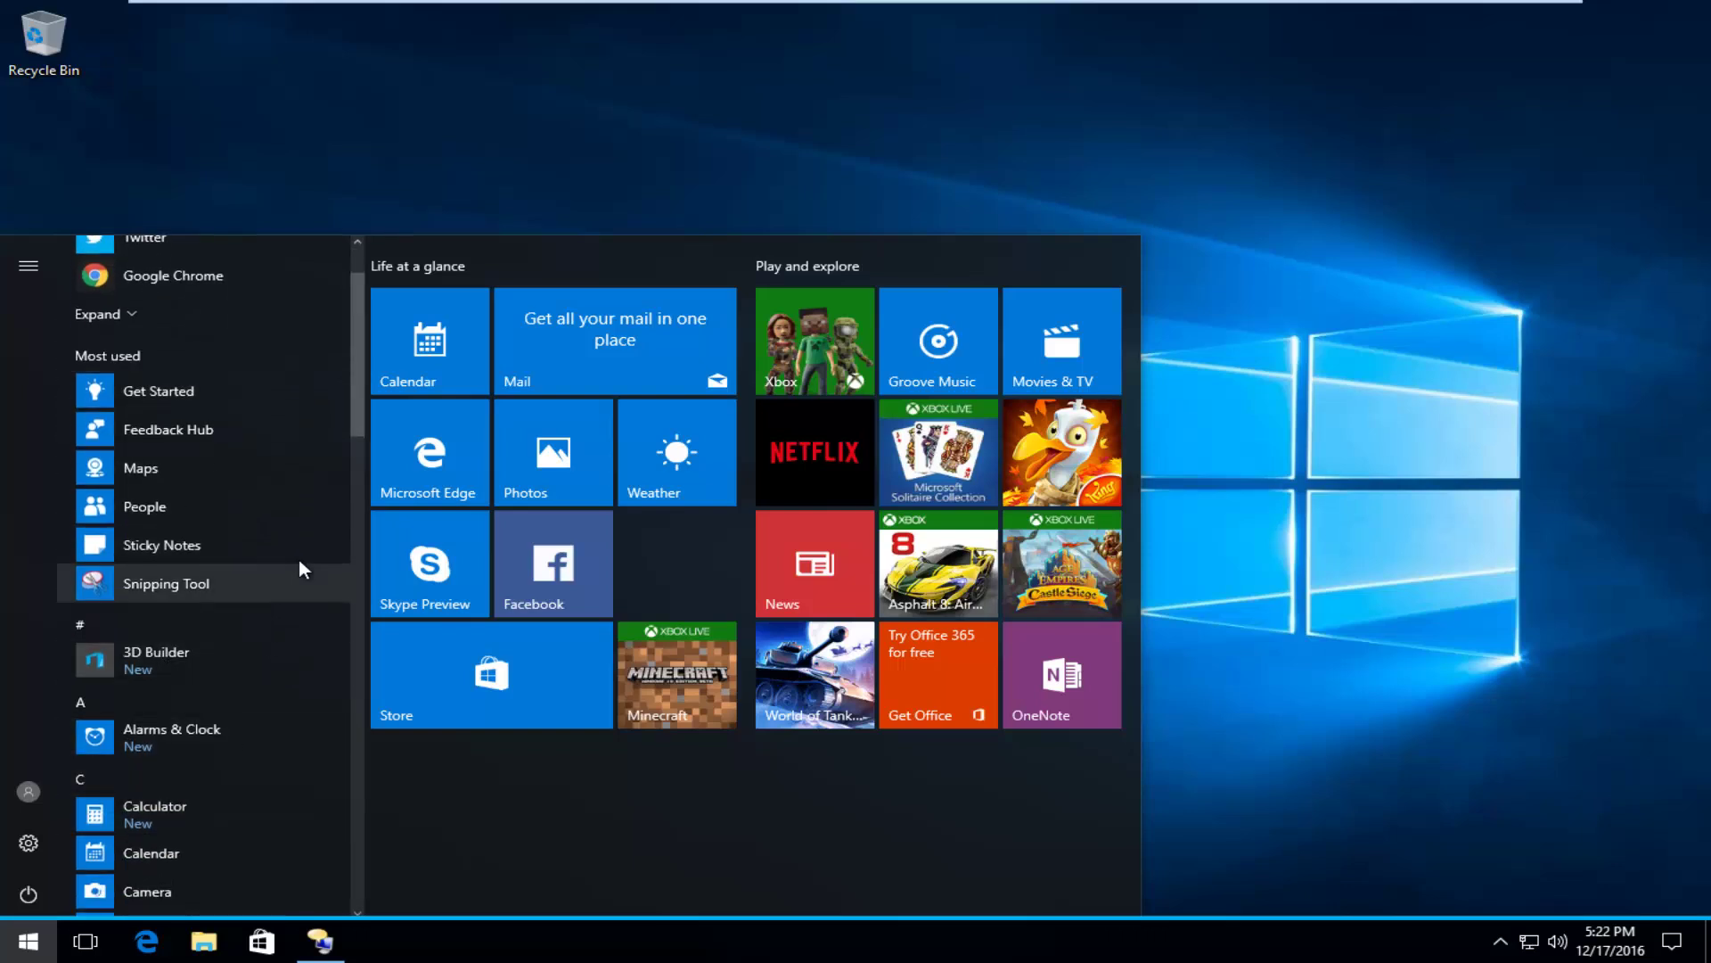
scroll(344, 624, down, 5)
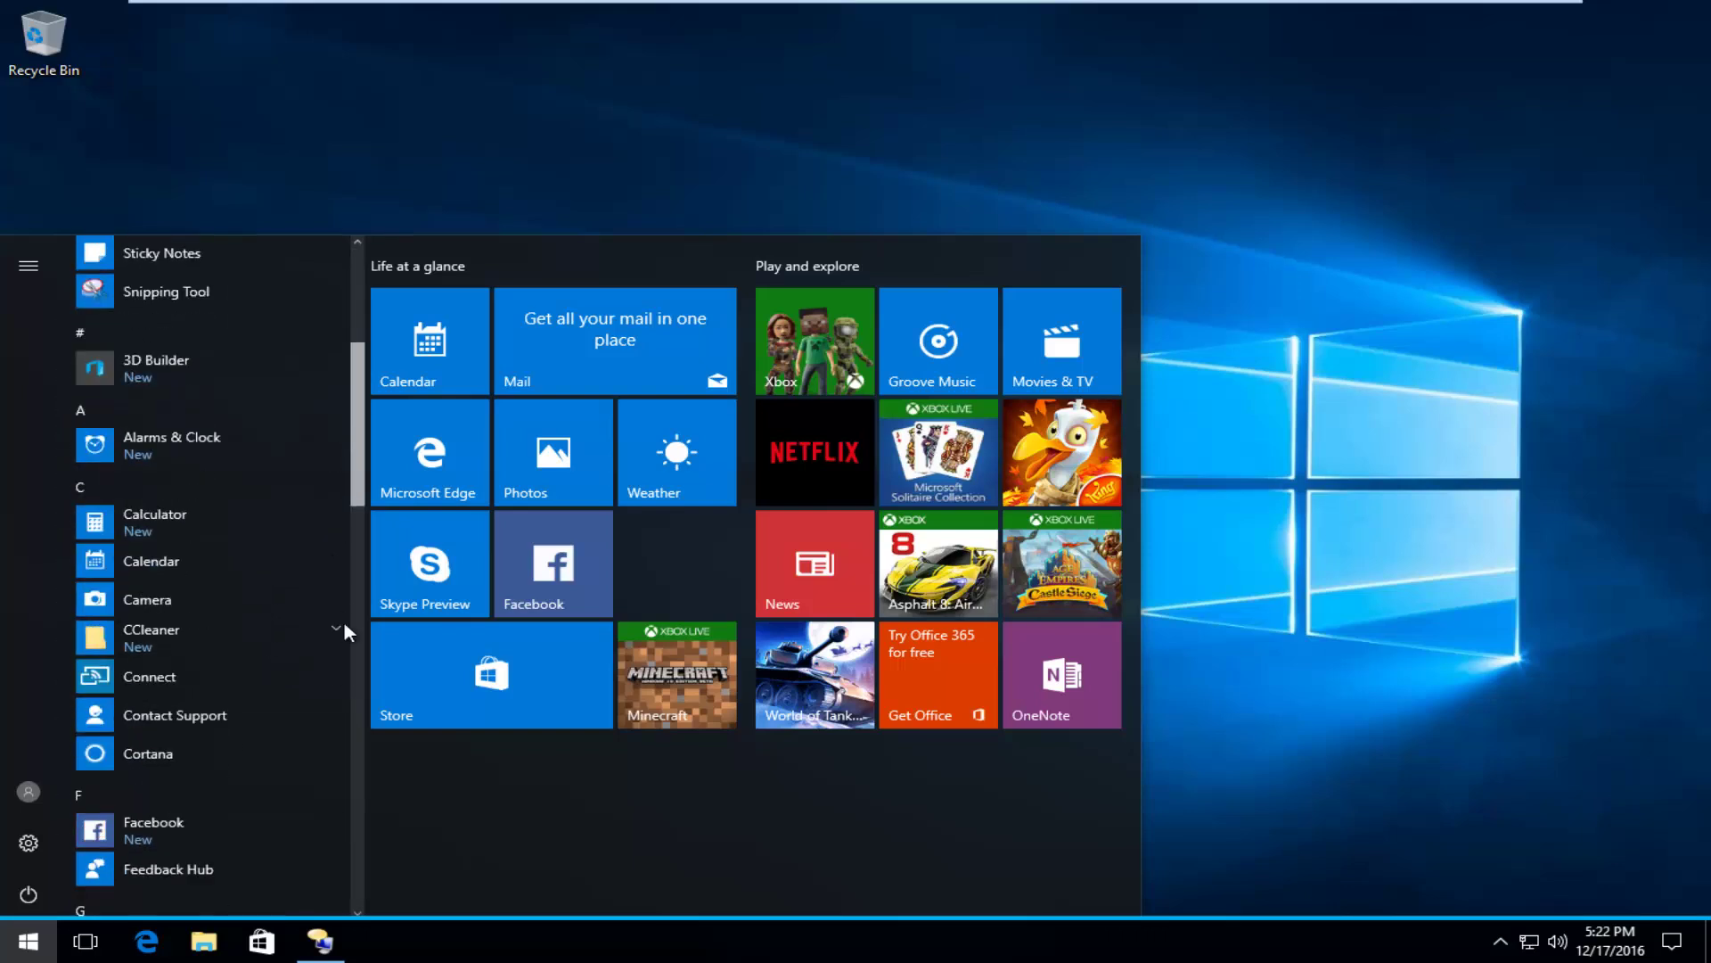
scroll(344, 629, down, 12)
scroll(205, 397, up, 1)
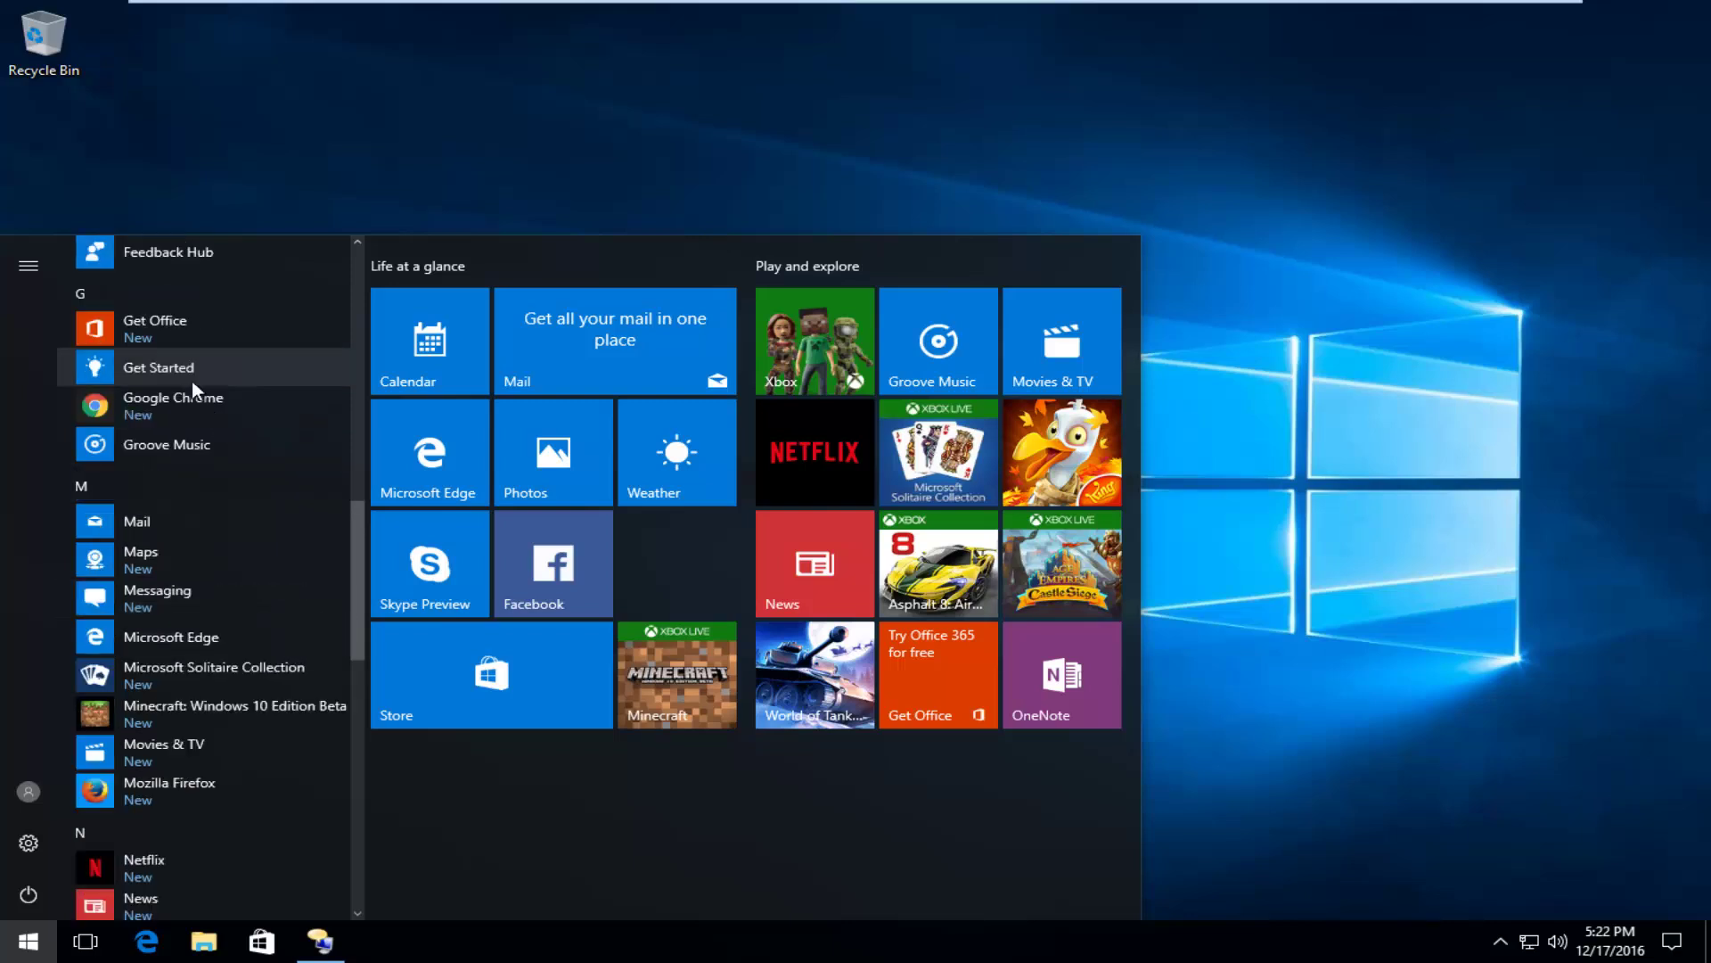
scroll(167, 558, up, 5)
scroll(268, 517, up, 5)
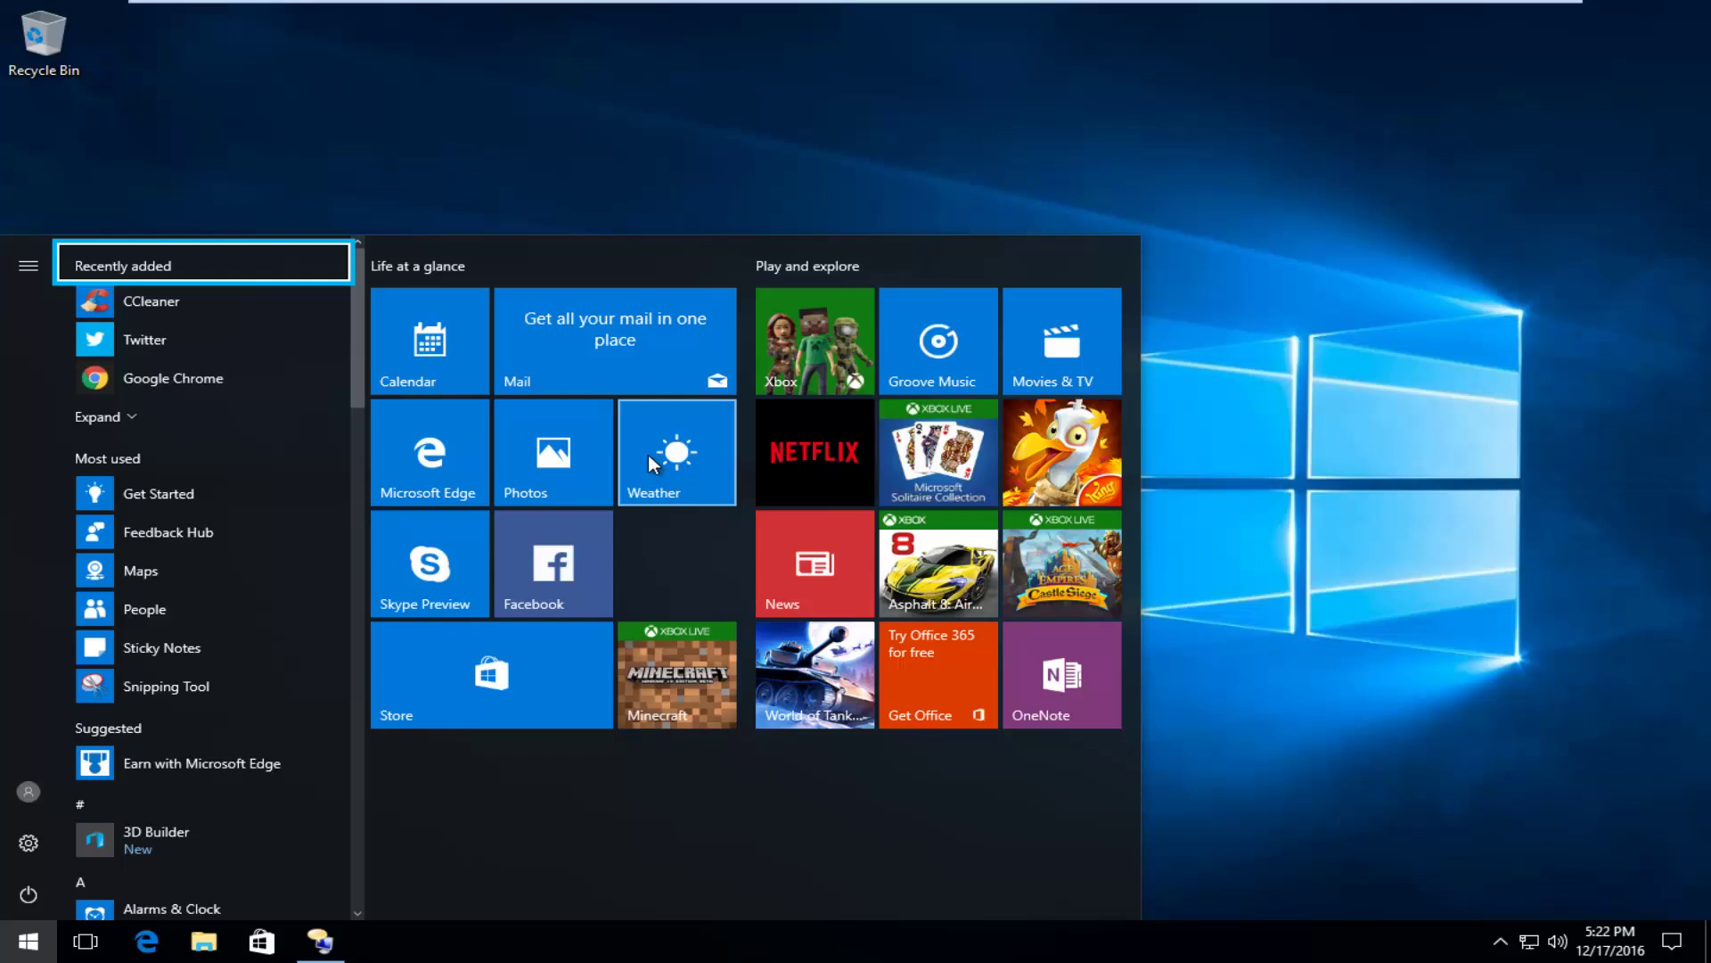
Move Narrator focus down through CCleaner and Twitter to Google Chrome
key(Down)
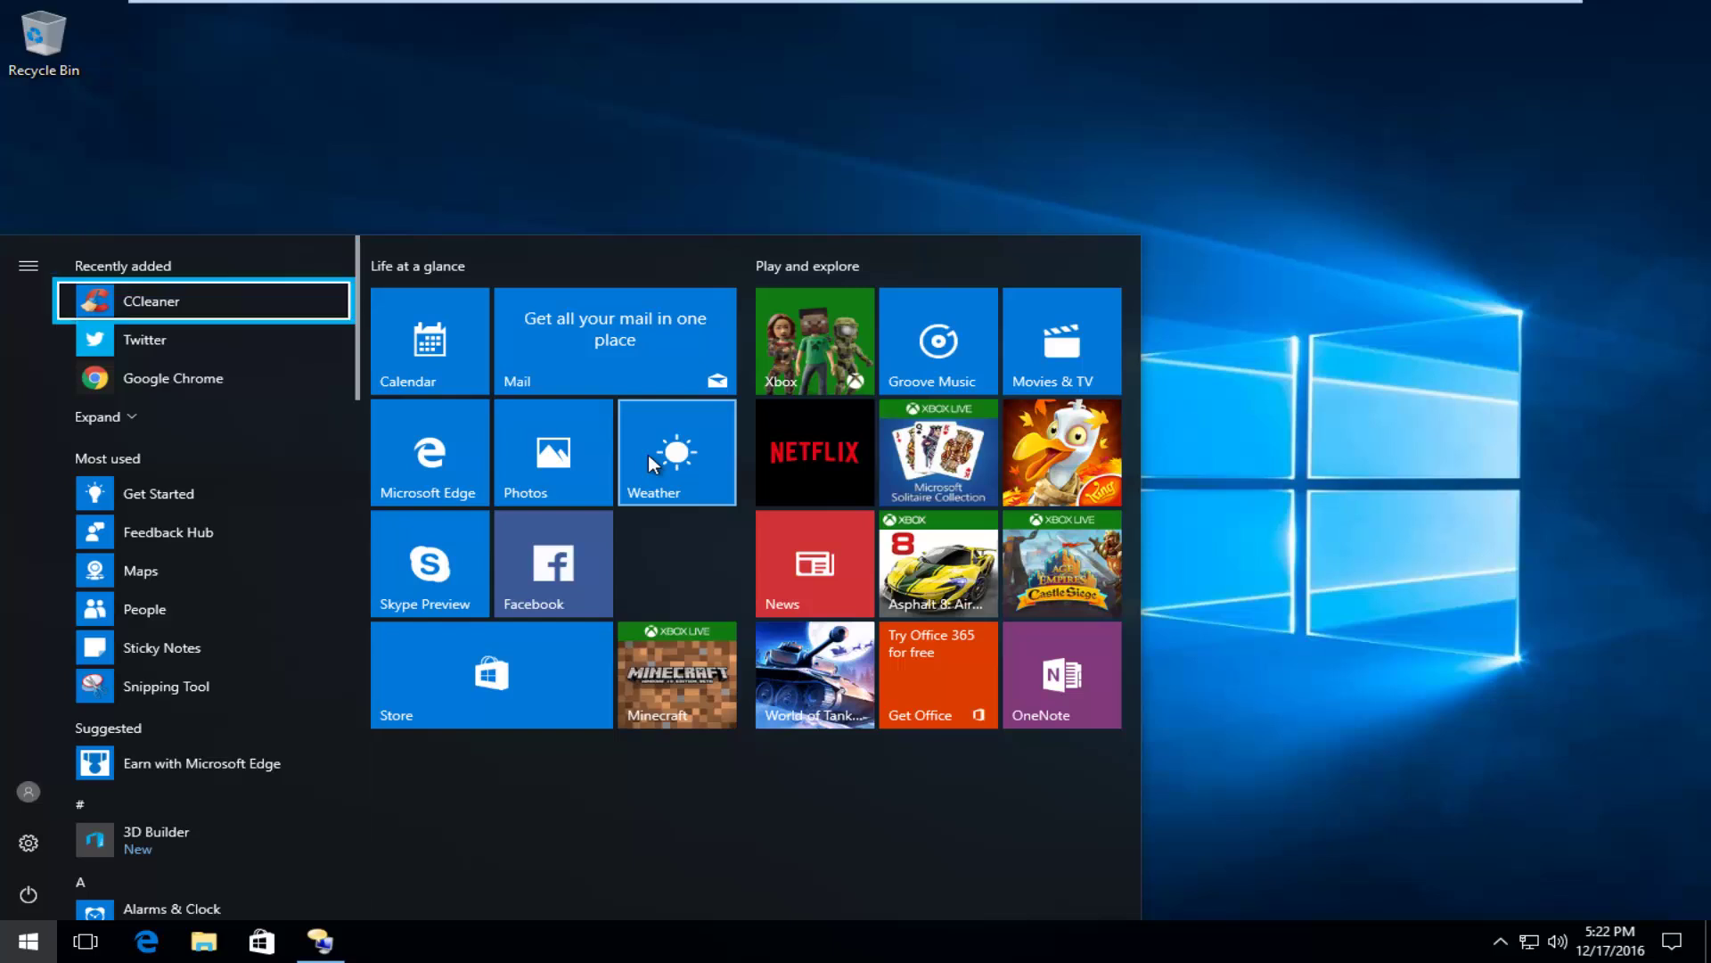
key(Down)
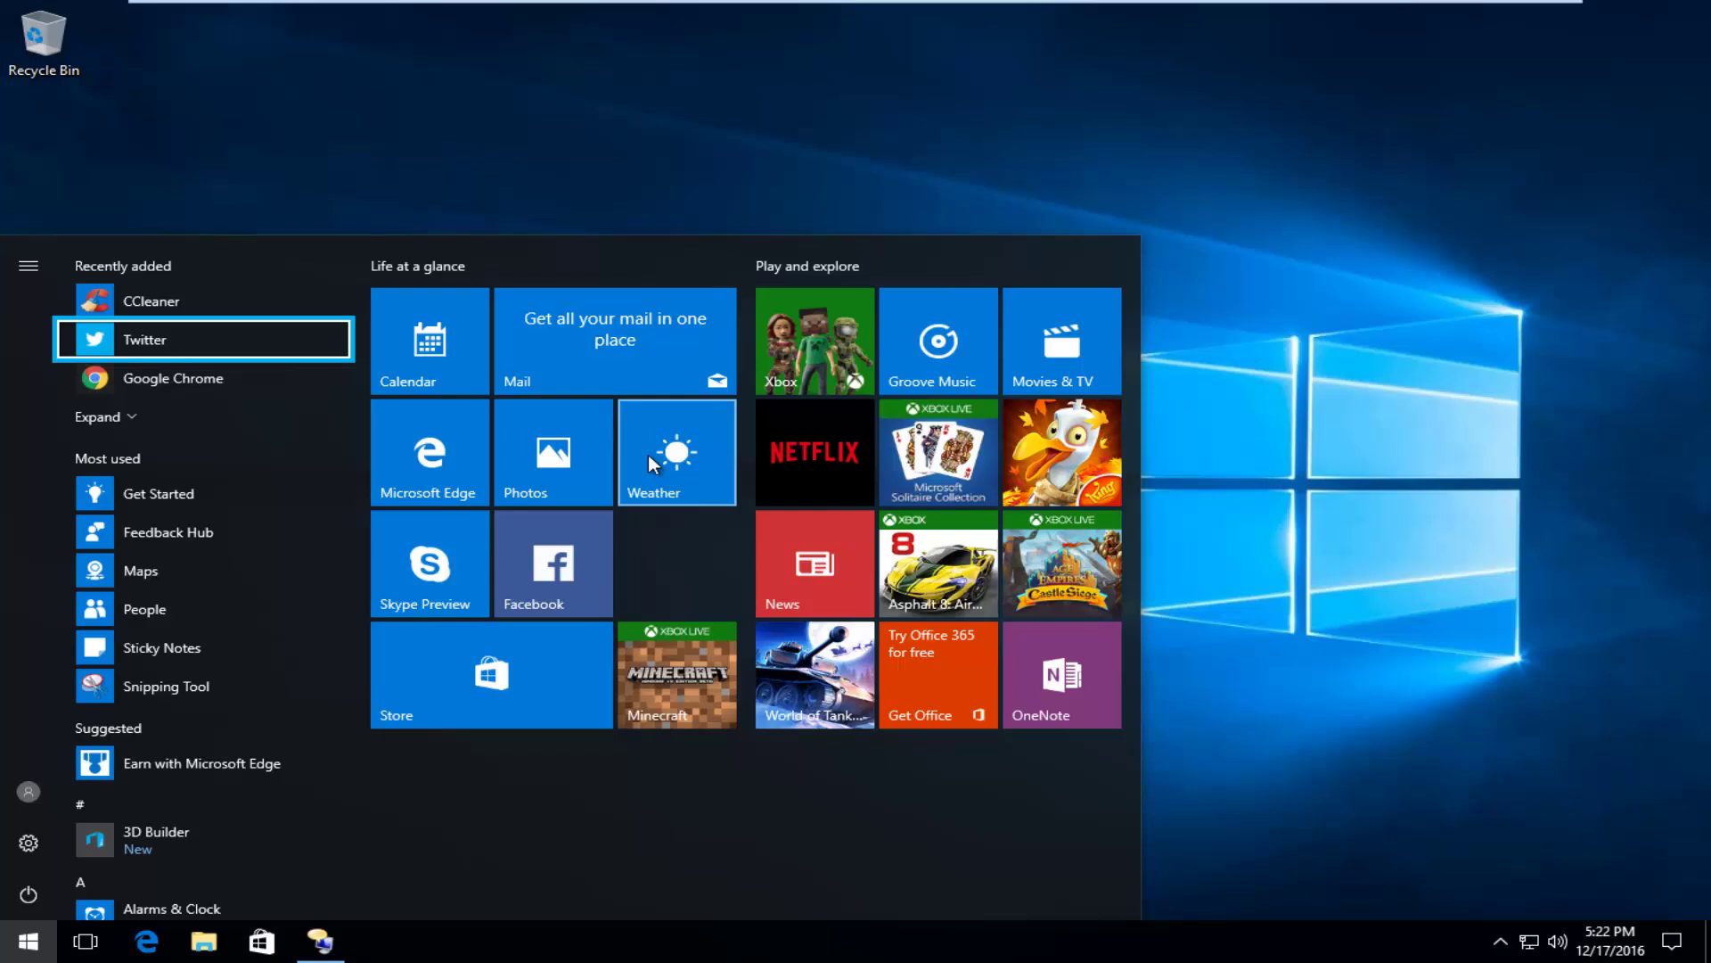
key(Down)
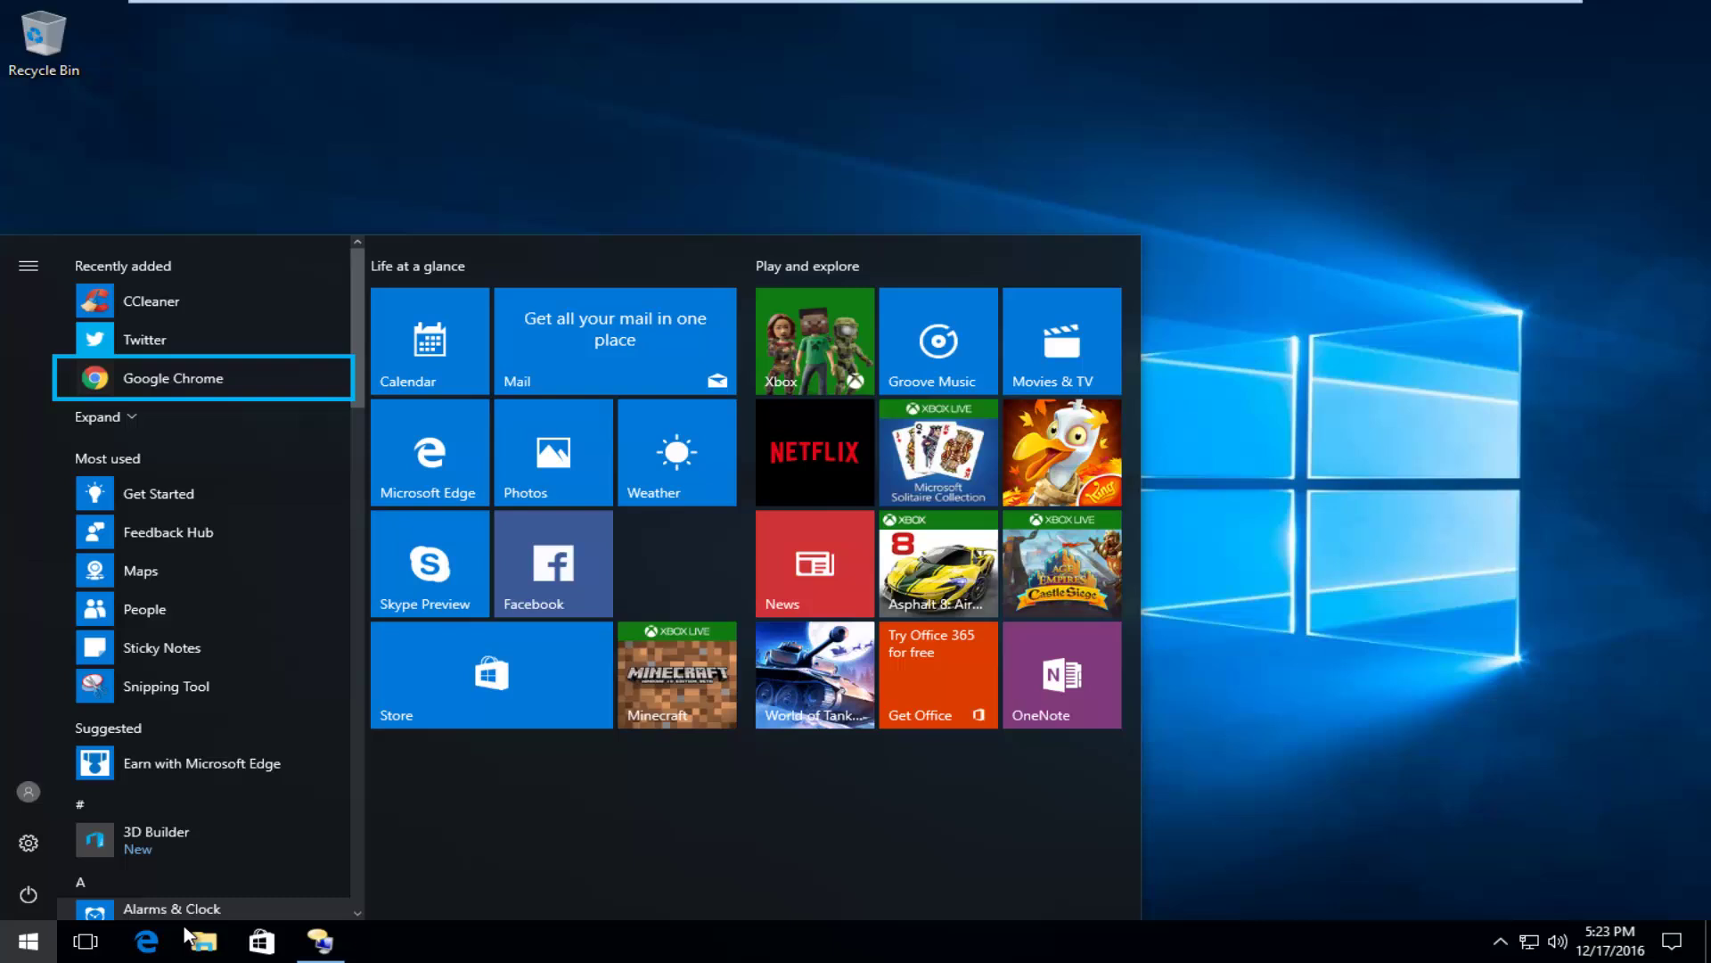
Launch Microsoft Edge and select the google.com address once the page loads
click(144, 952)
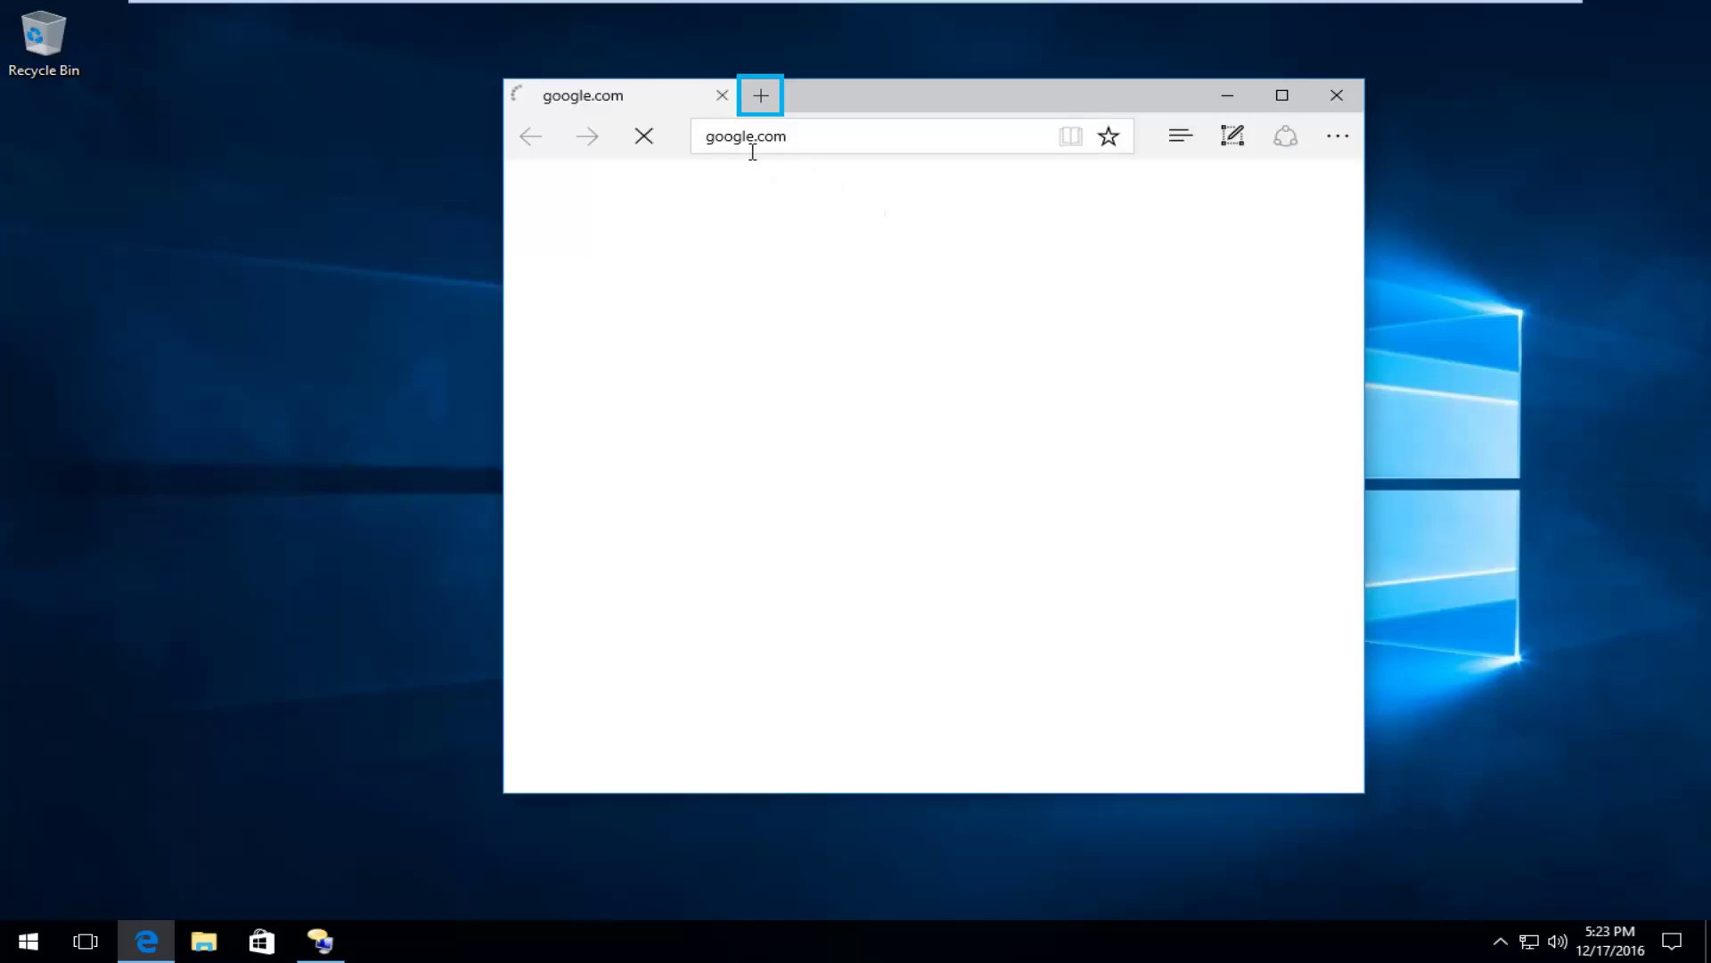
click(807, 137)
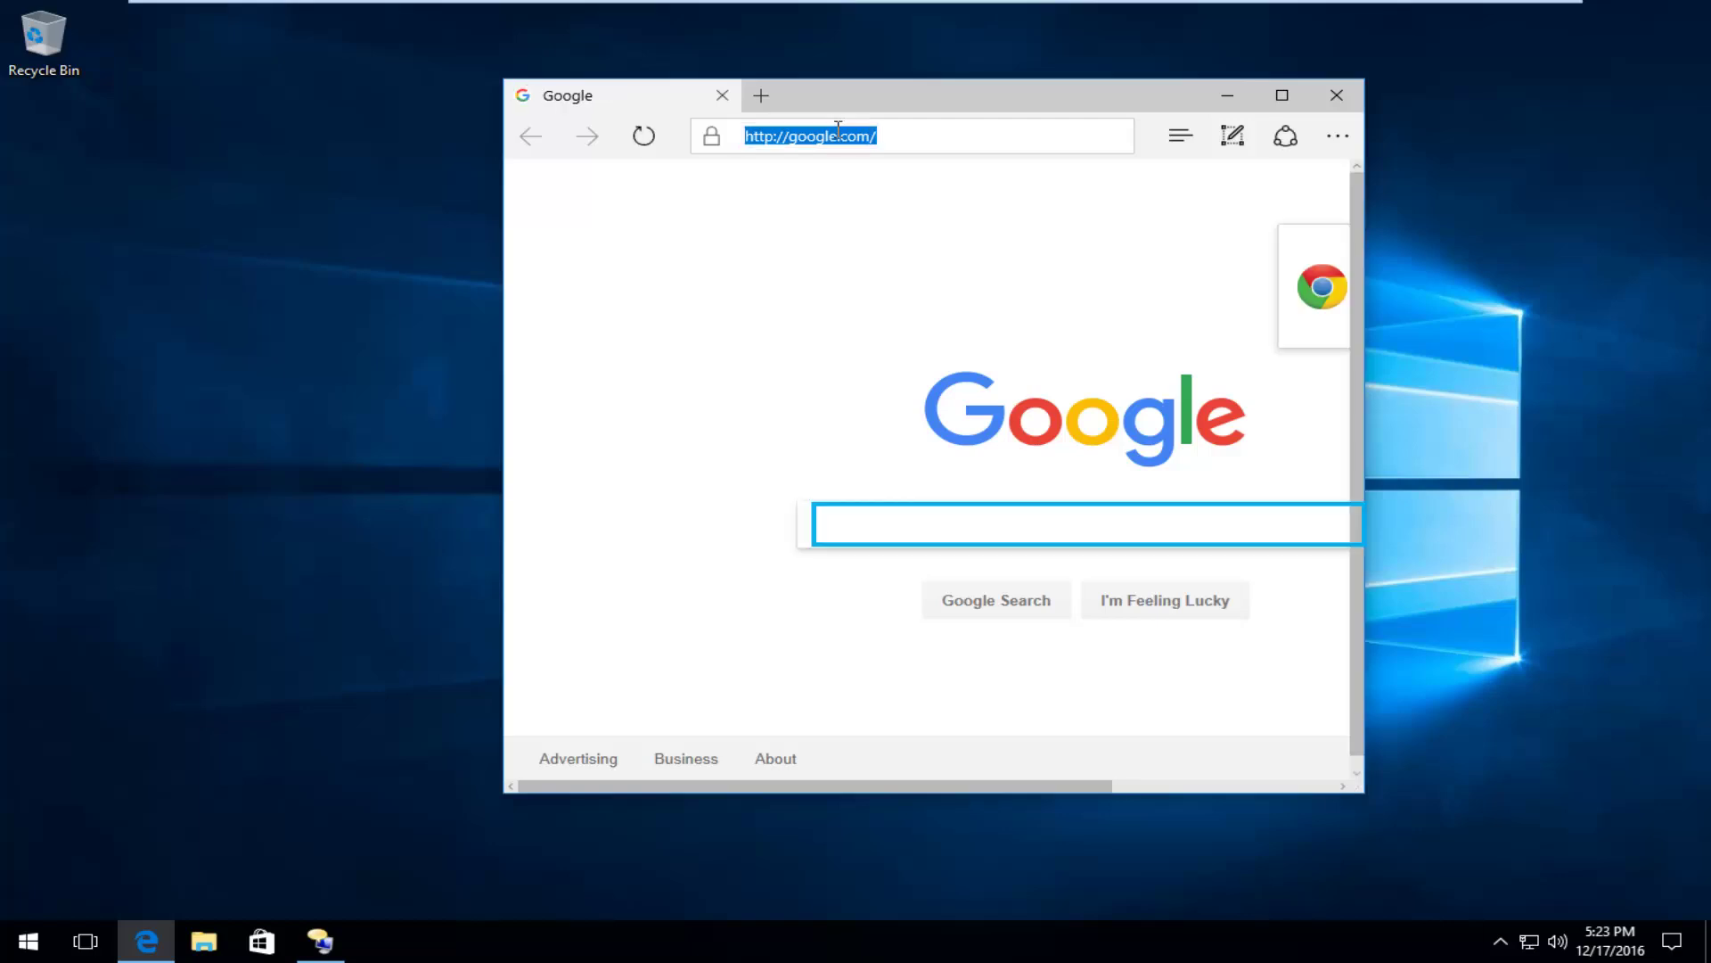
click(838, 131)
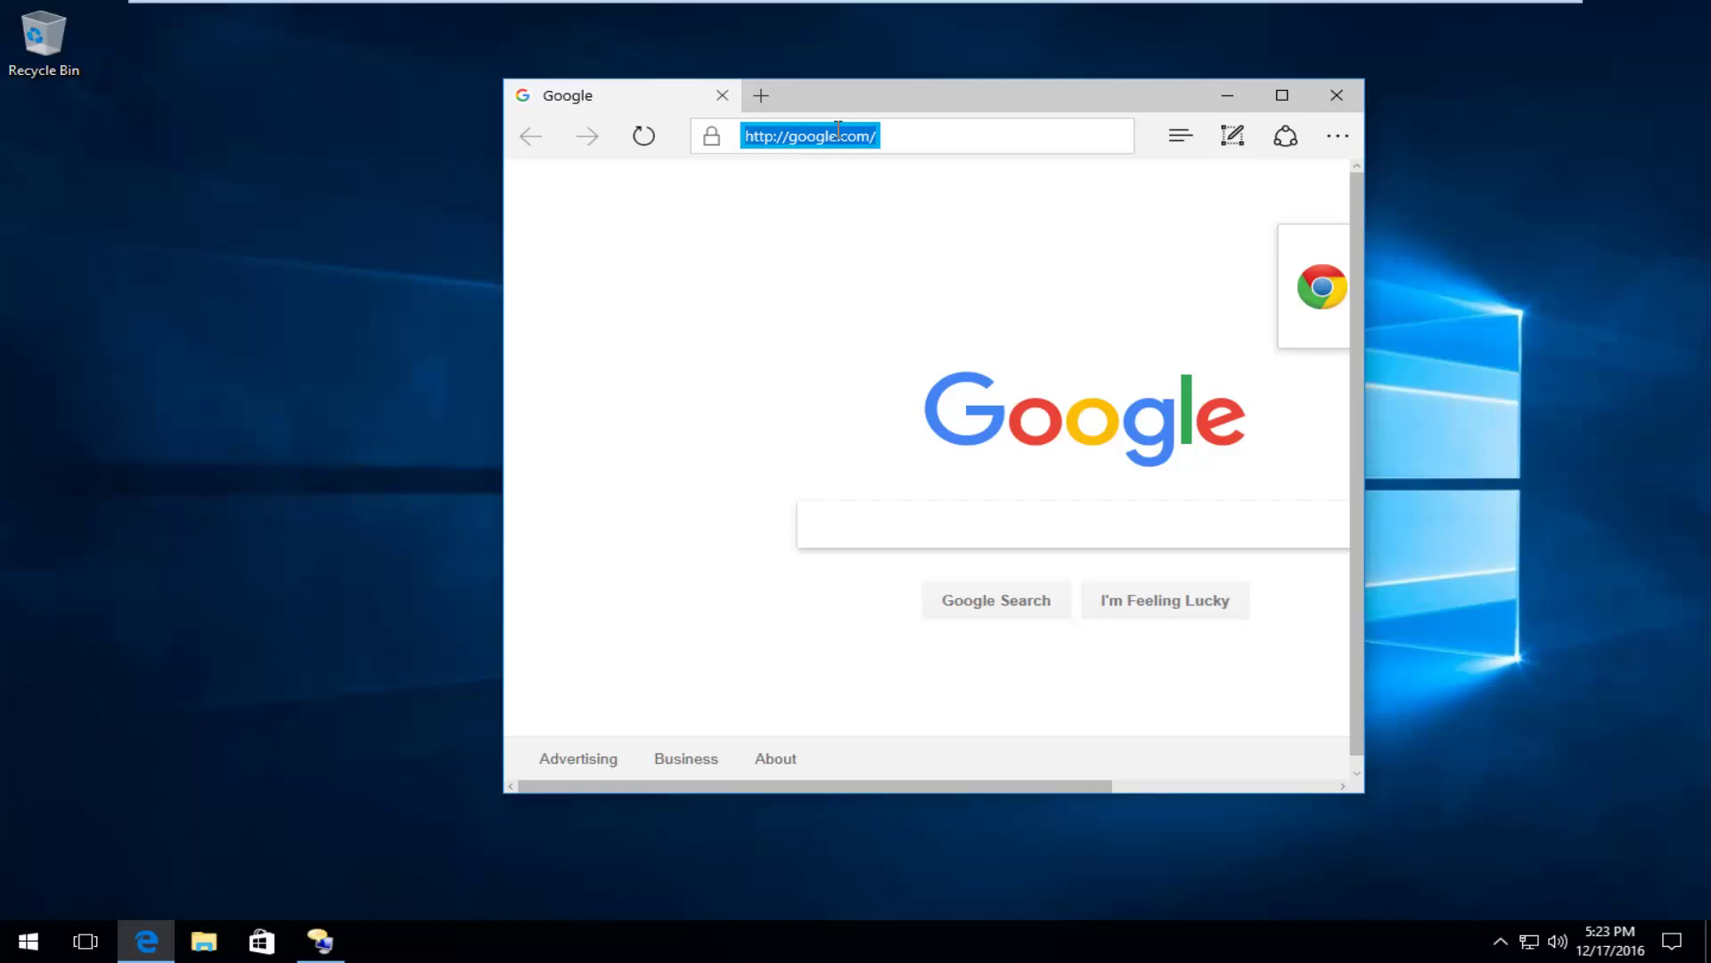
key(Return)
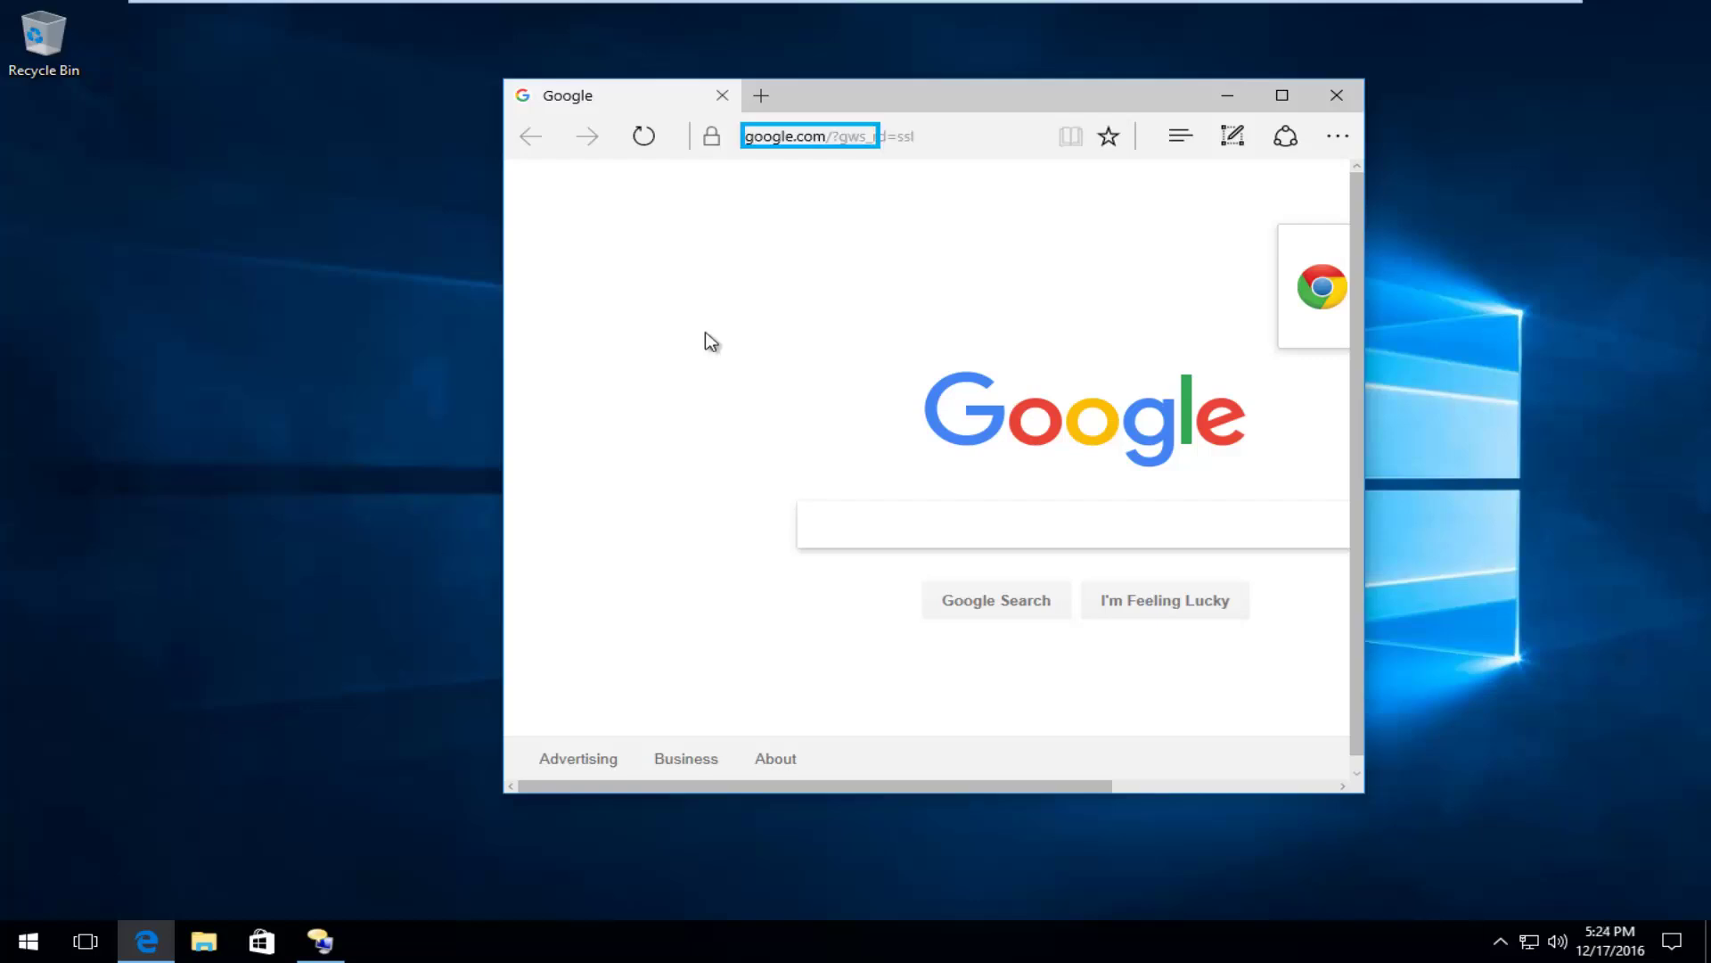
click(792, 138)
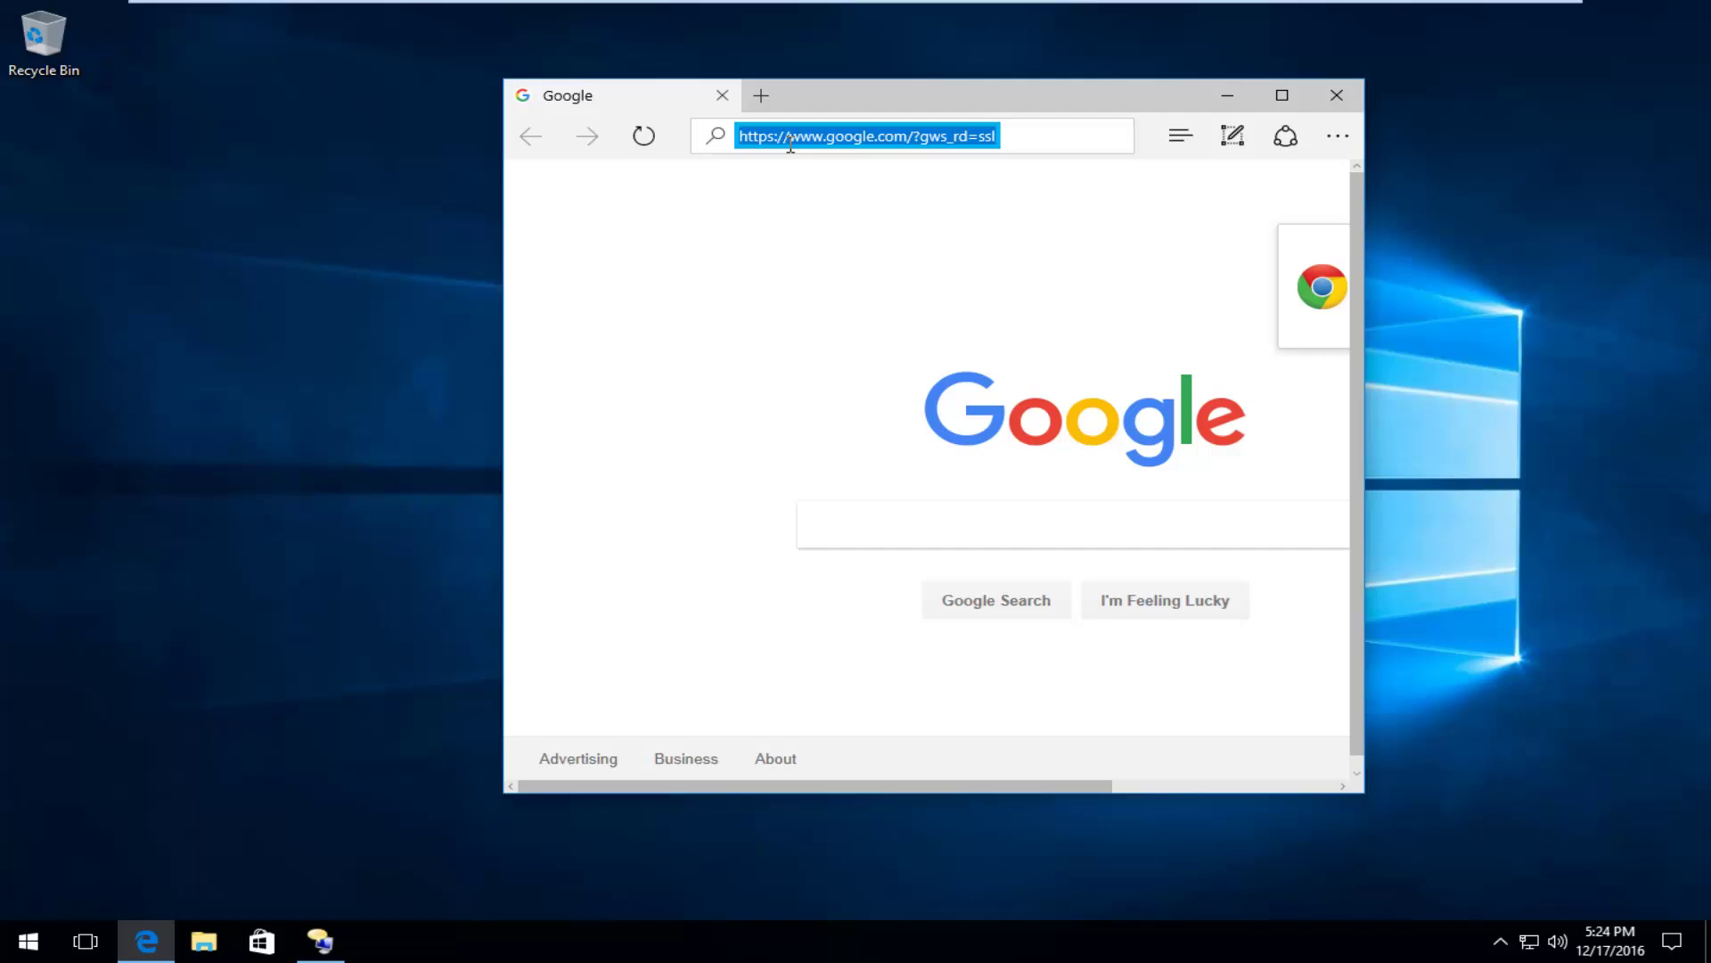
click(809, 238)
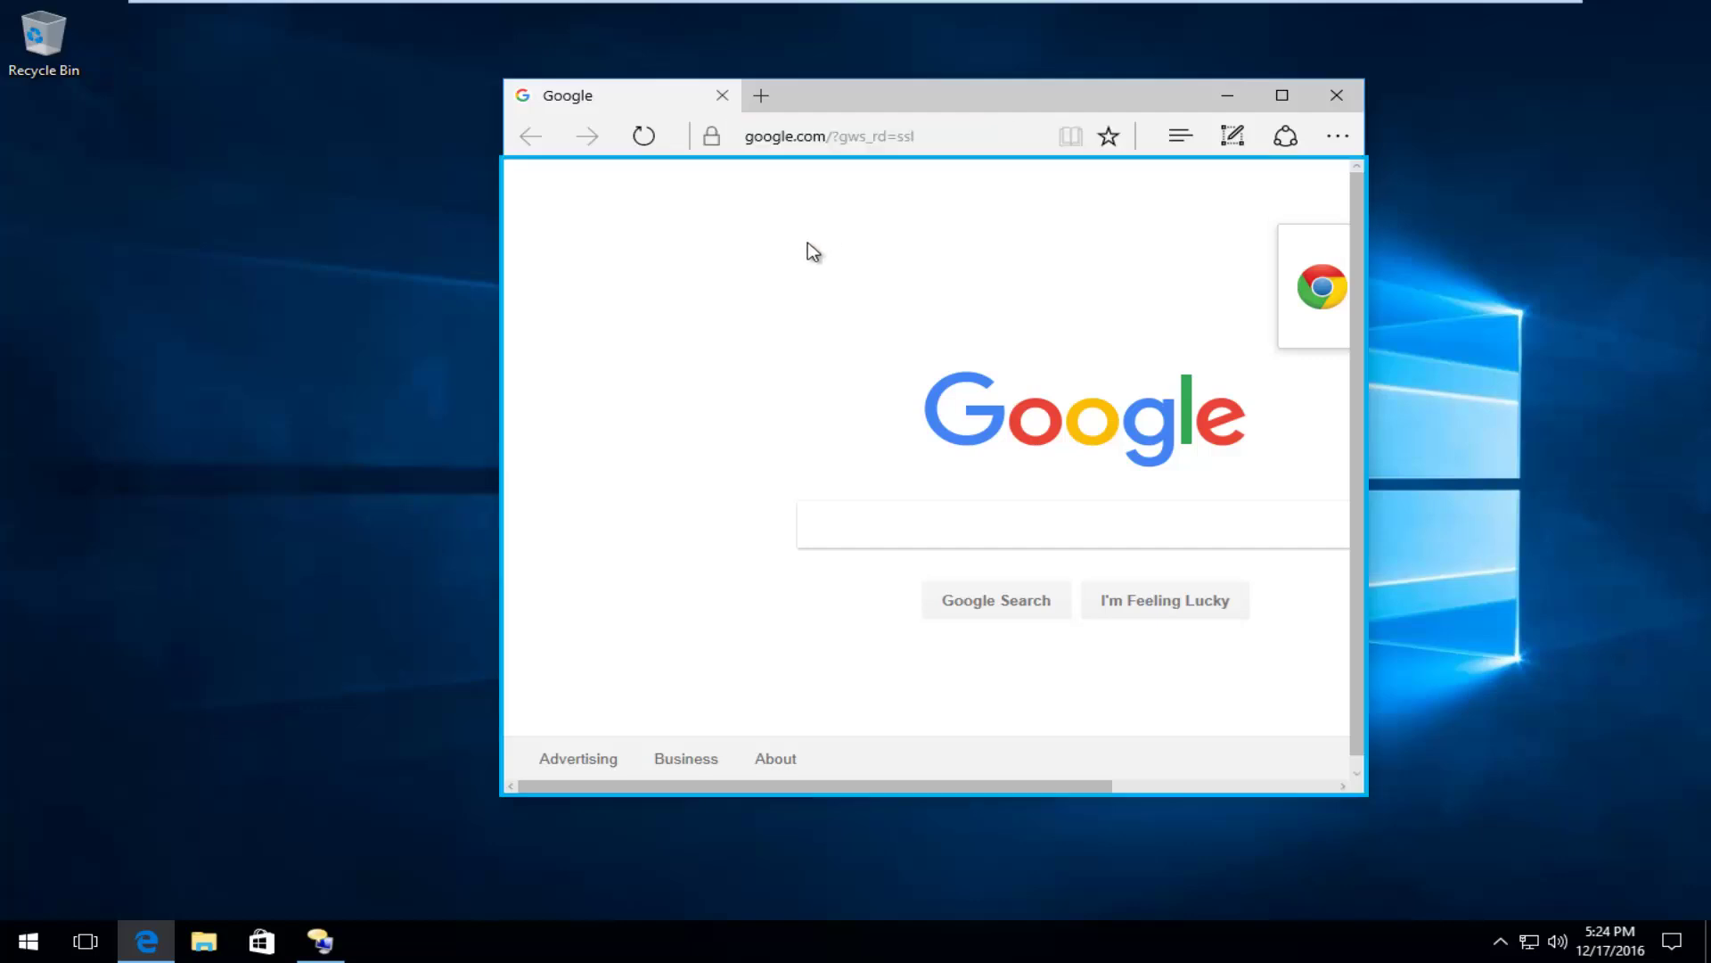